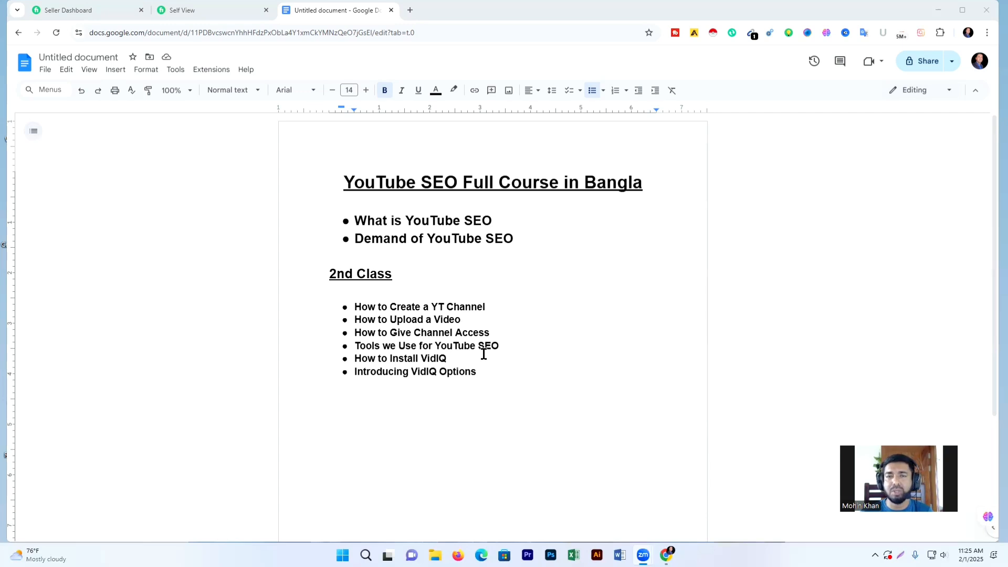
- Search the web for youtube in a new tab, open the YouTube site and show its account options
left_click(411, 10)
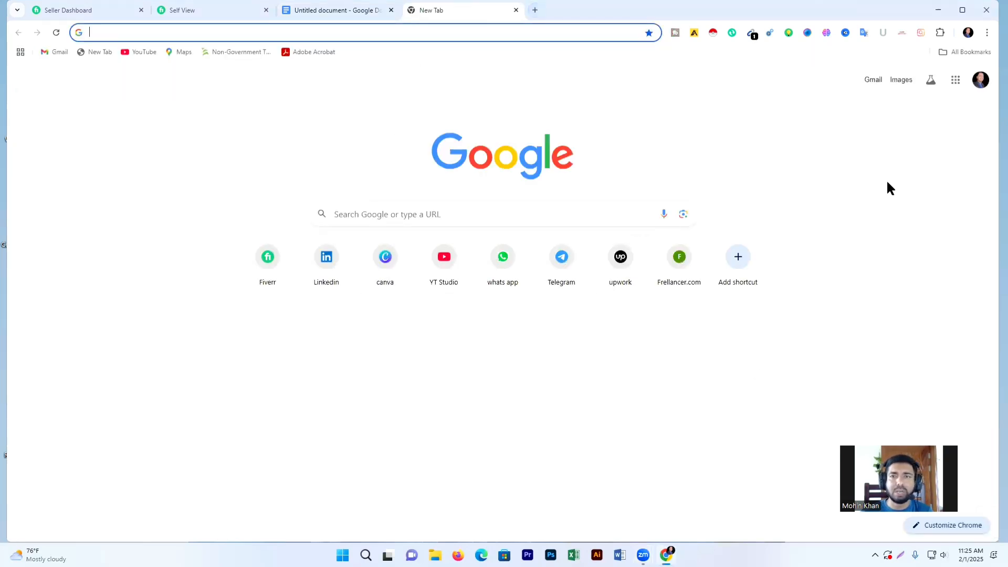
left_click(381, 215)
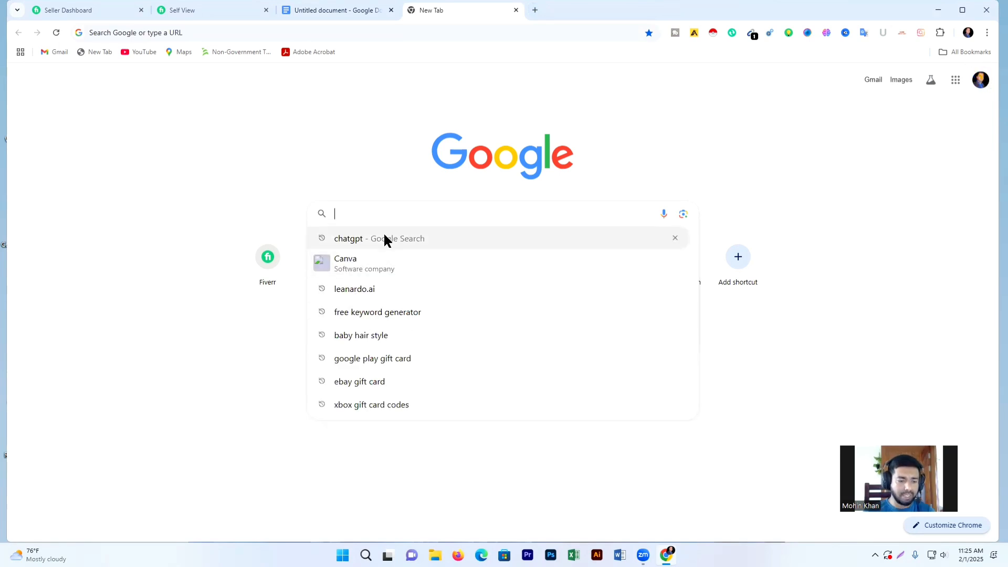
type("y")
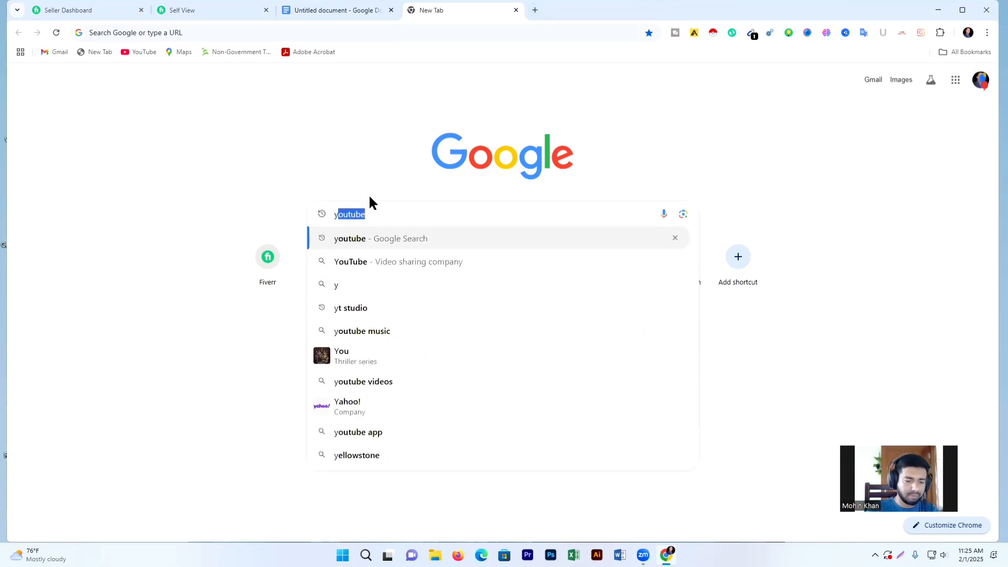
type("outube")
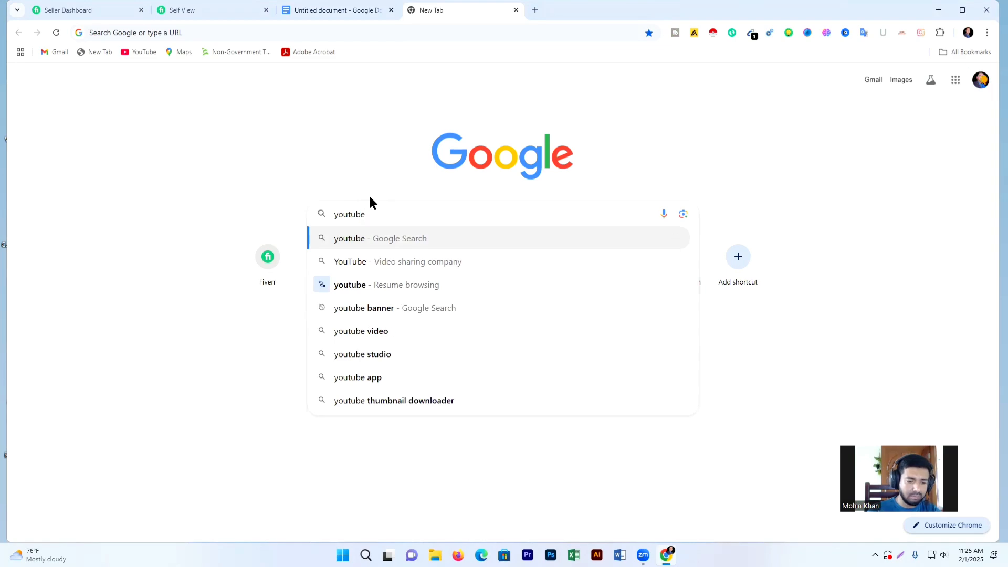
key("Return")
left_click(157, 174)
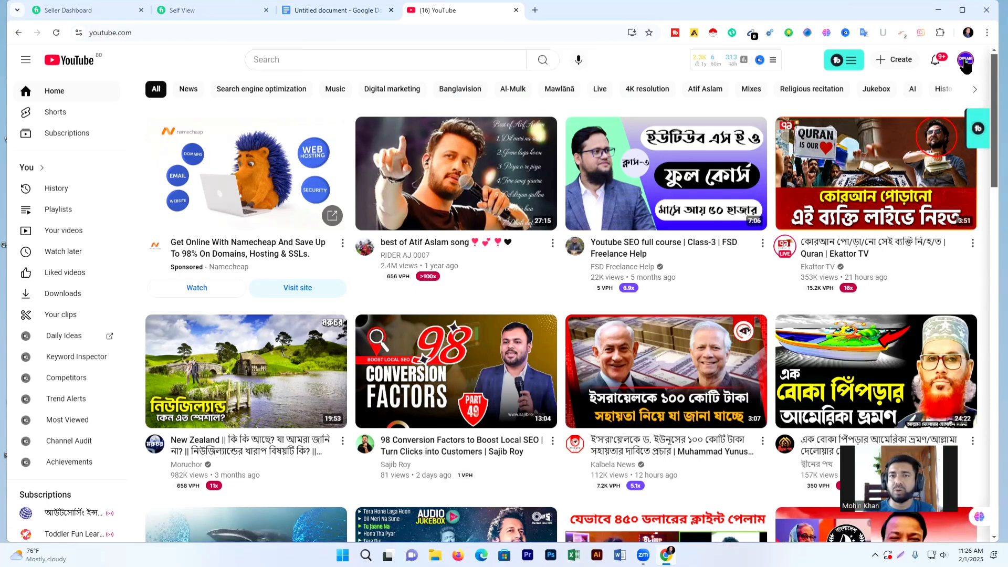
left_click(966, 62)
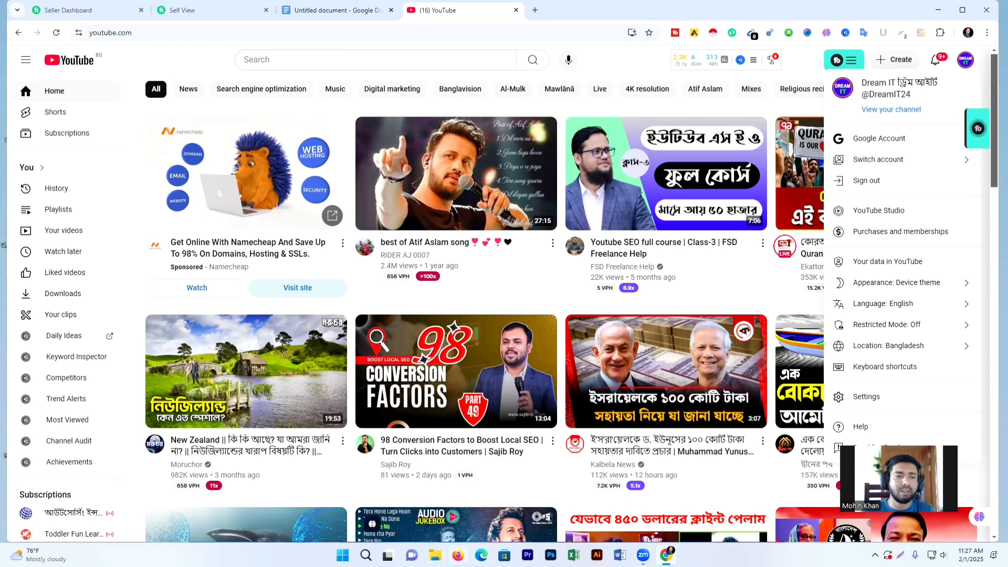
- Switch to Firefox, restart it with a fresh window and open YouTube with its account options showing
left_click(458, 555)
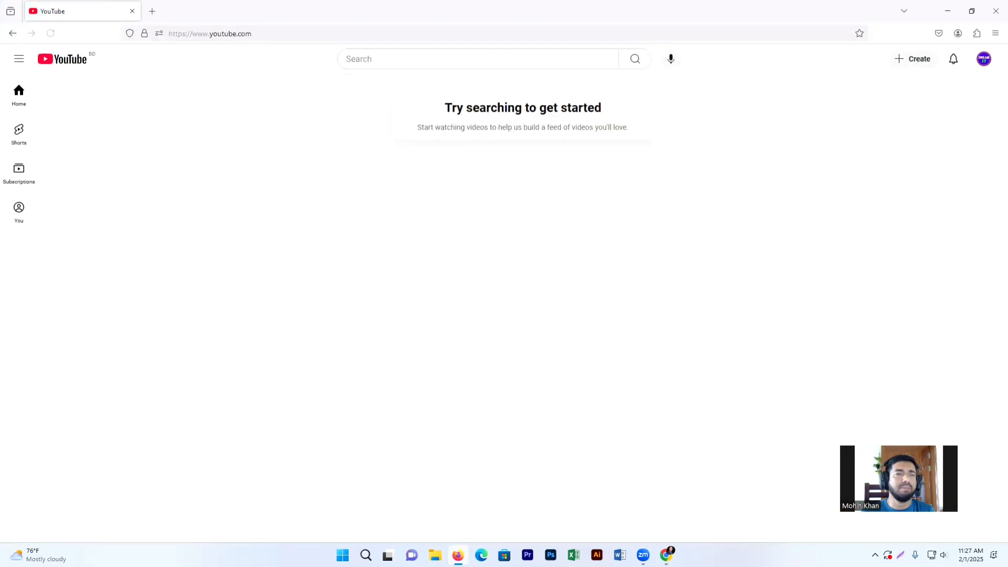
left_click(132, 11)
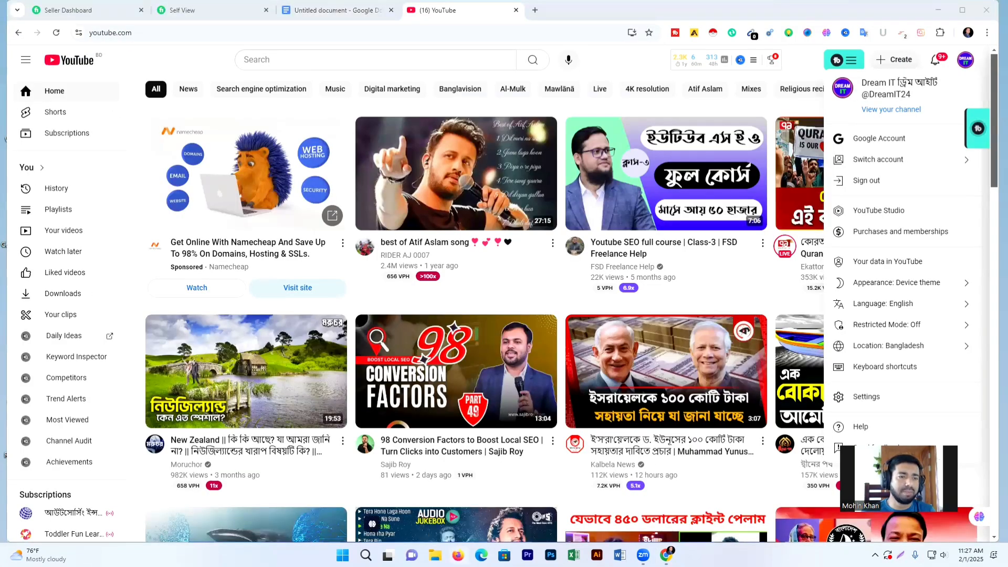
left_click(457, 554)
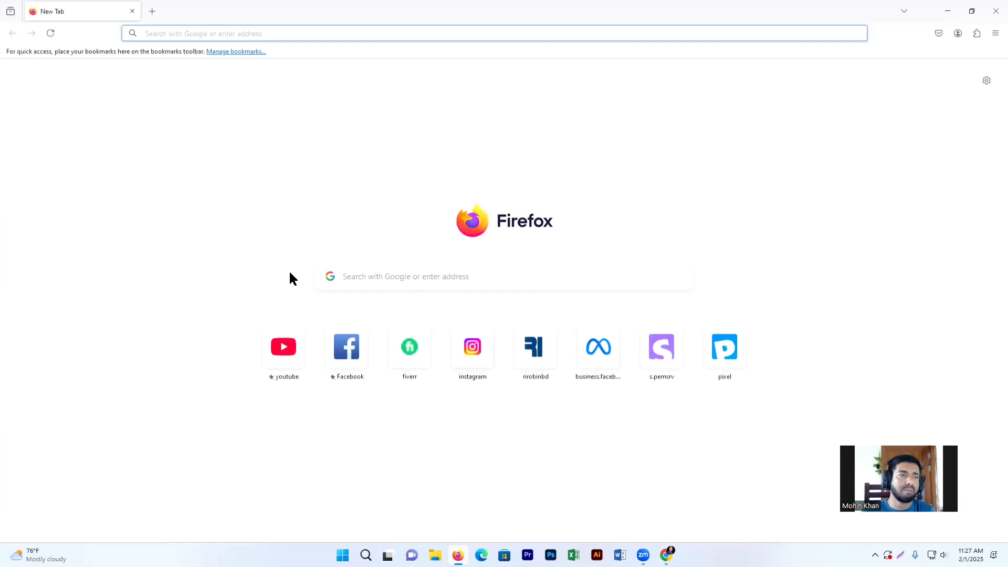
left_click(373, 277)
left_click(290, 357)
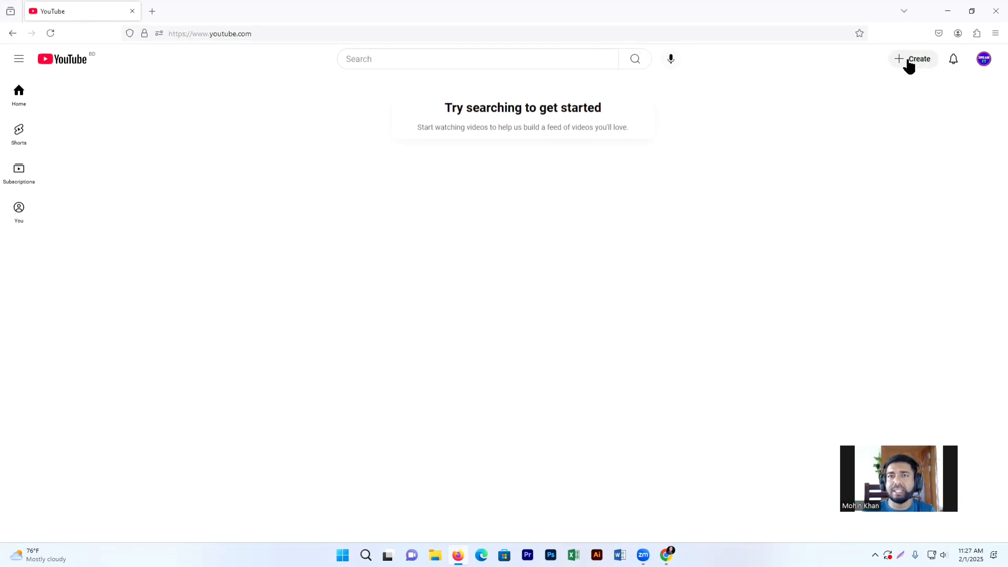
left_click(984, 60)
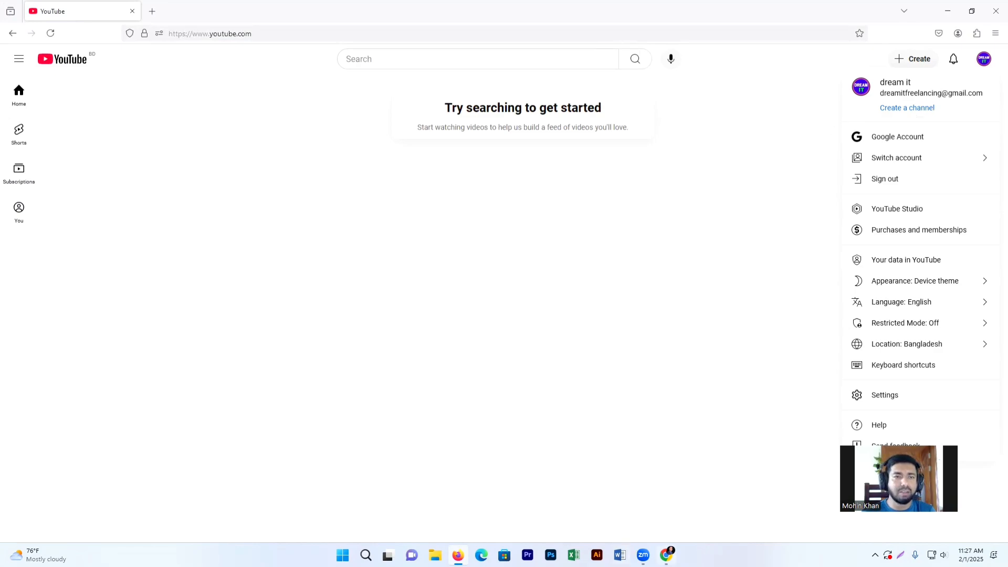
- Switch to Chrome and check the account options of the existing Dream IT channel
left_click(666, 555)
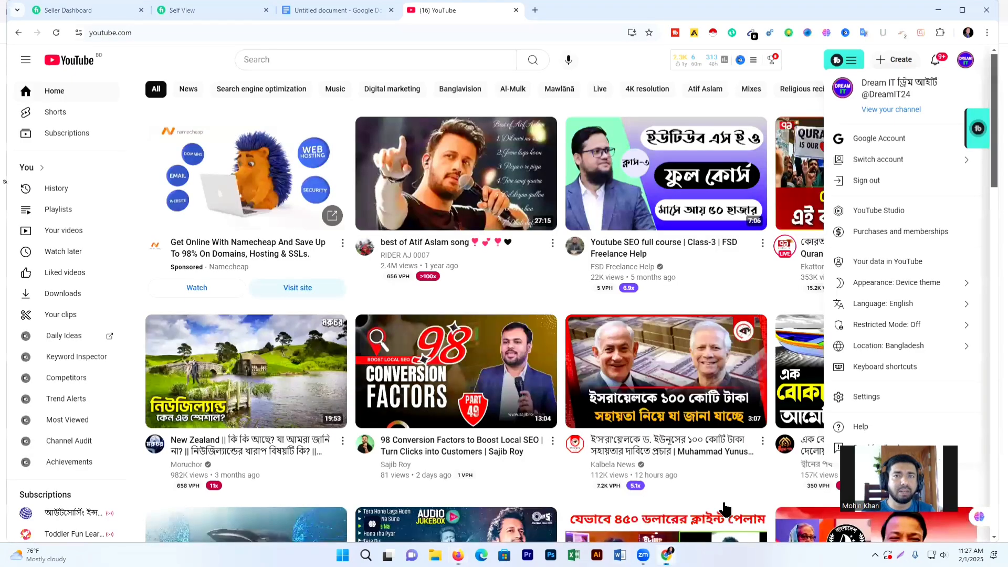
left_click(965, 61)
left_click(966, 60)
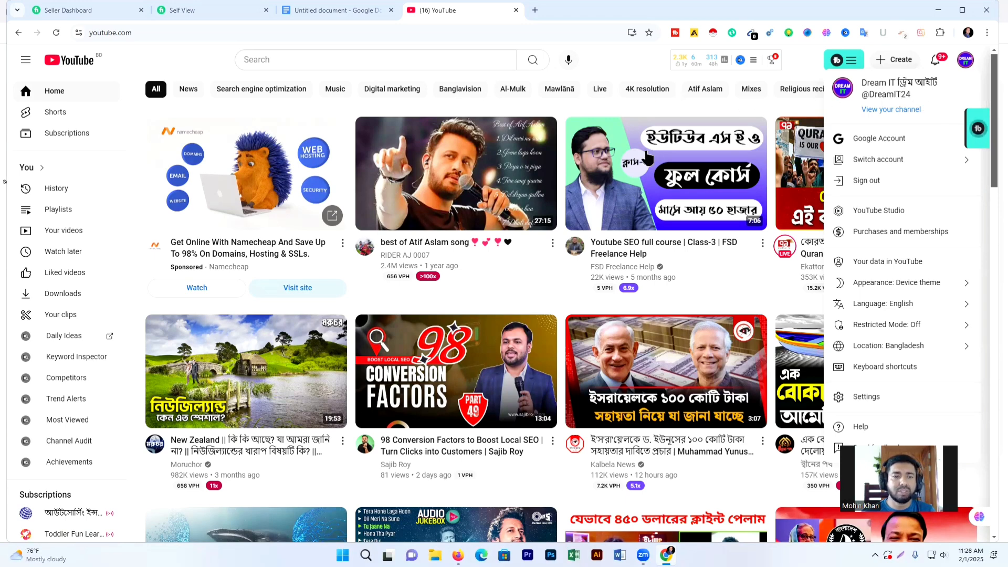
- Switch to Firefox, start creating a channel for the account and set its handle to dreamitfreelancing
left_click(459, 555)
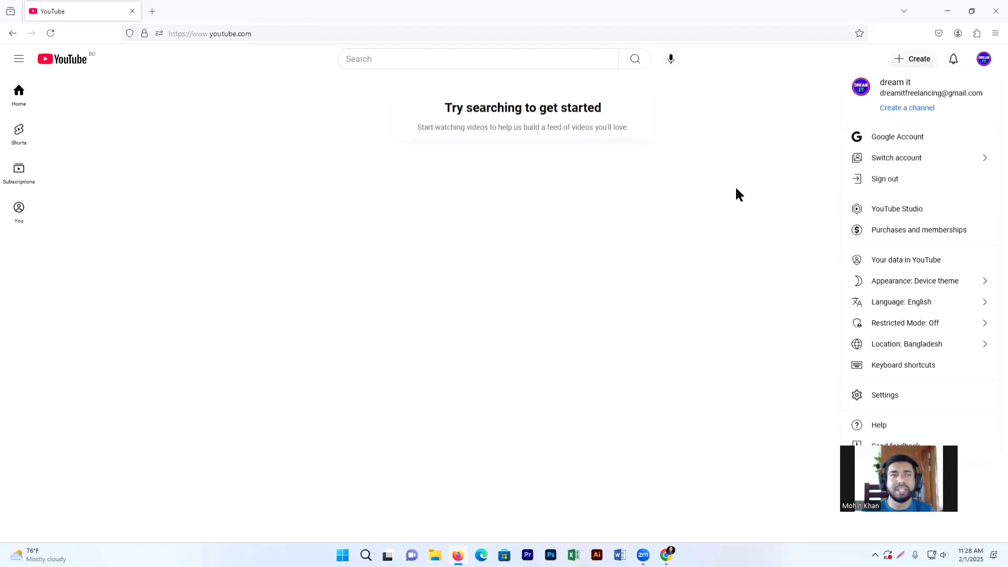
left_click(906, 107)
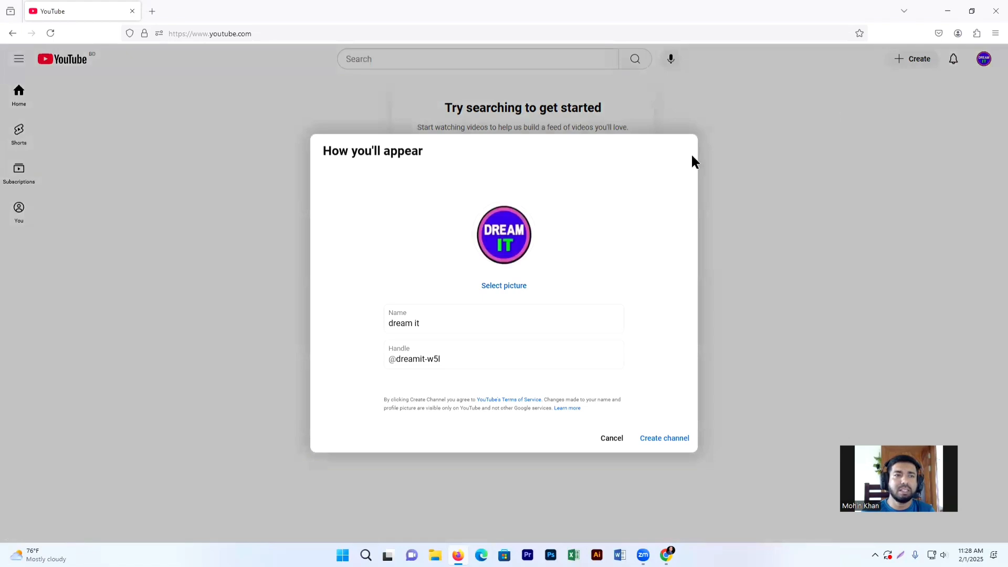
left_click(446, 356)
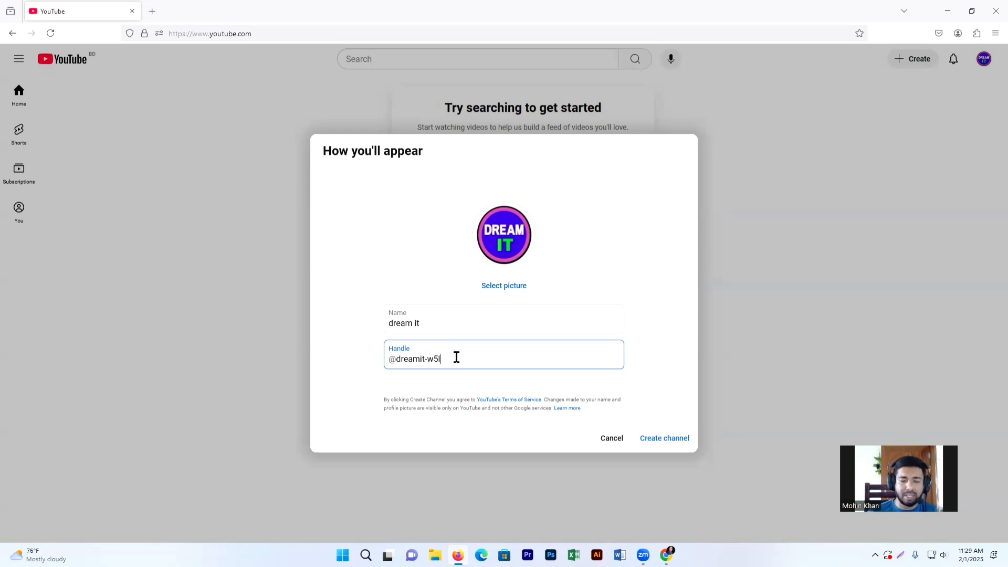
key("BackSpace")
key("BackSpace")
key("BackSpace")
key("BackSpace")
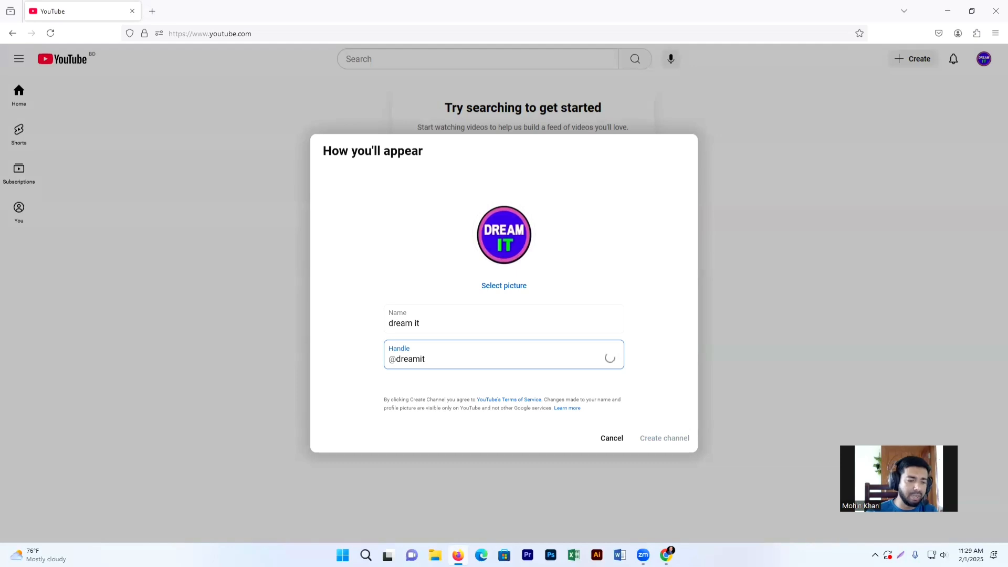
type("fr")
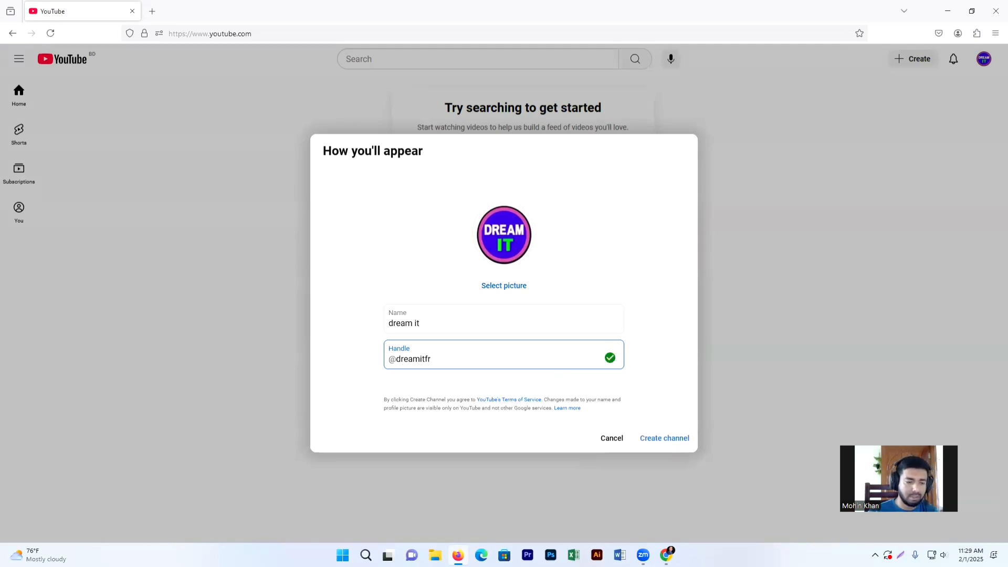
type("eelan")
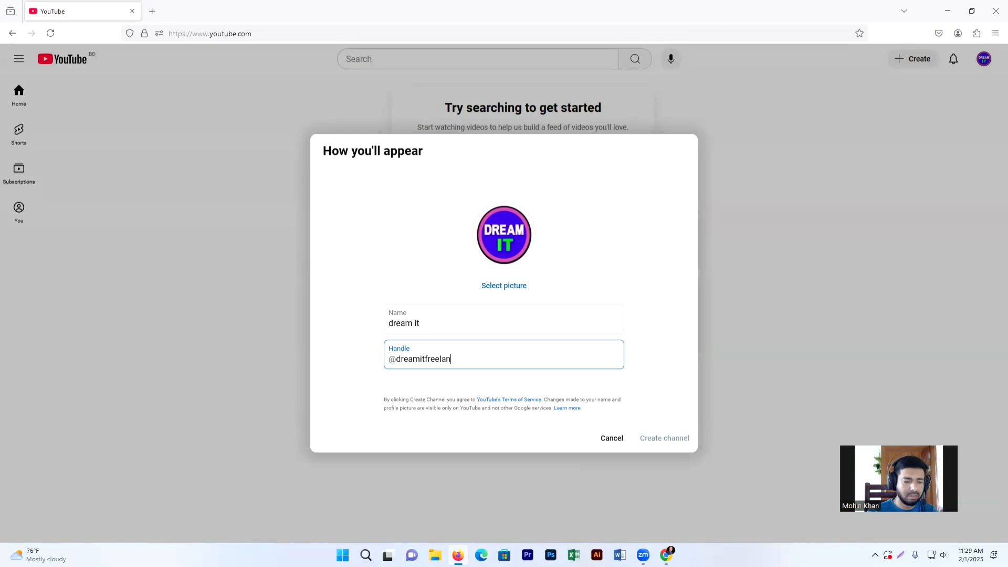
type("cing")
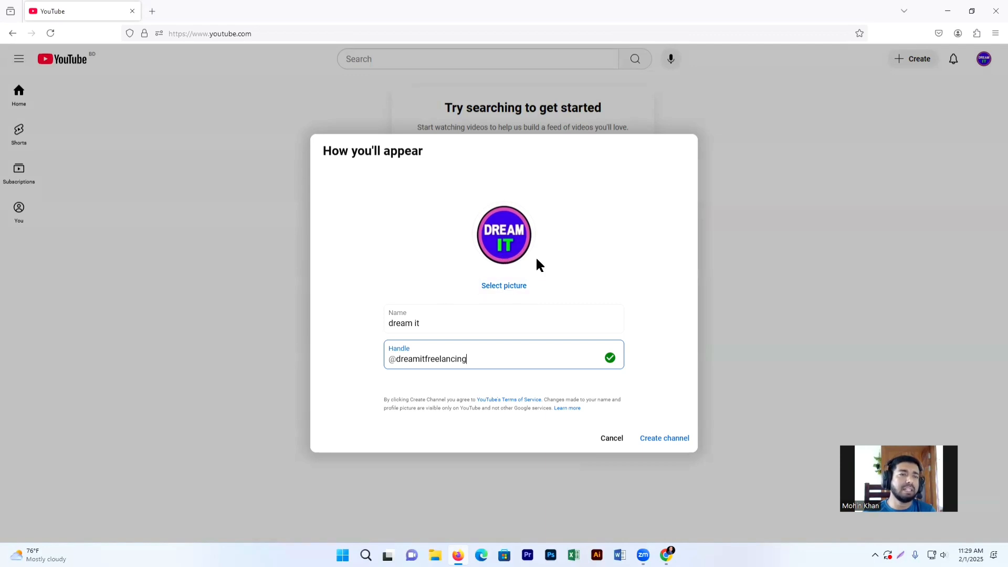
left_click(507, 287)
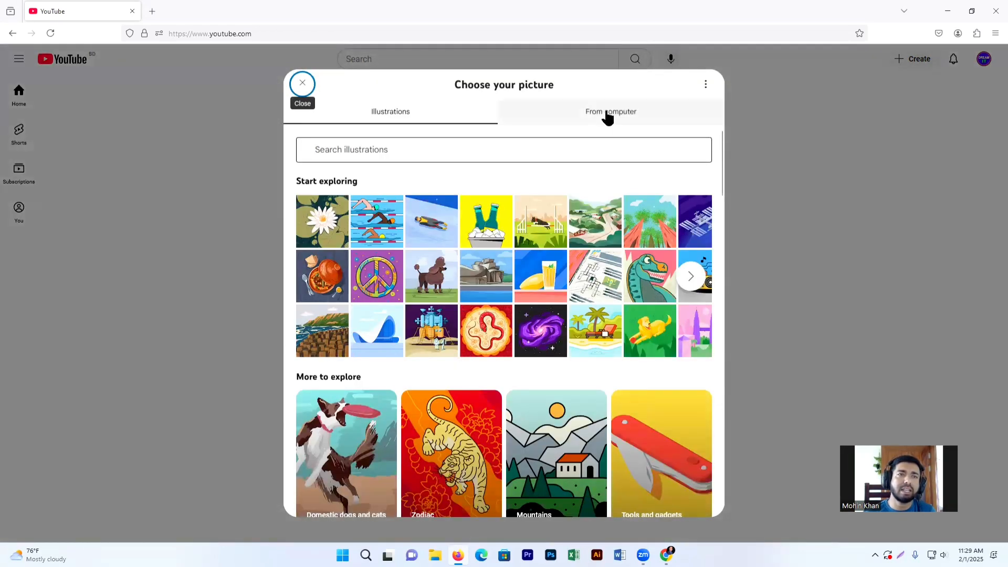
left_click(607, 118)
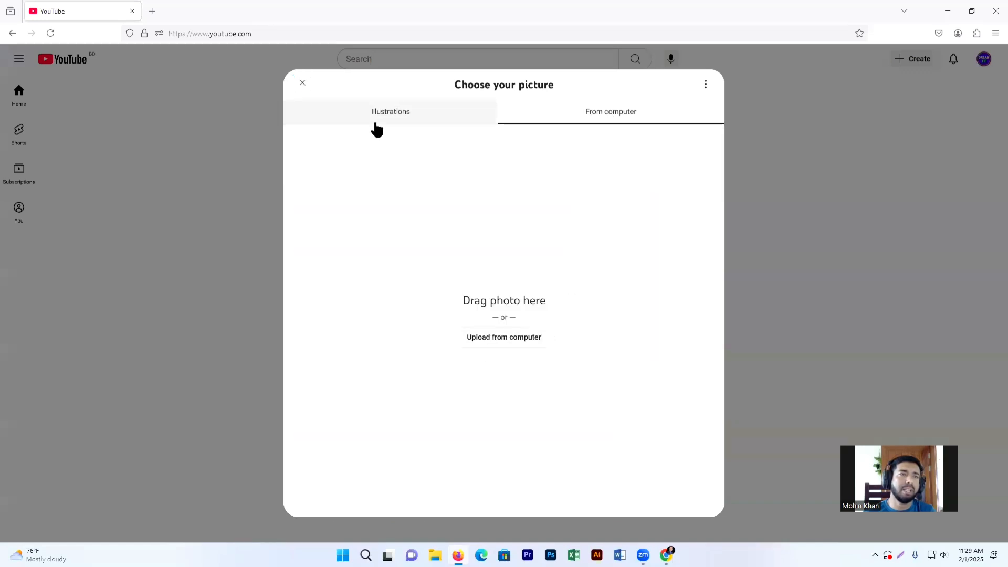
left_click(509, 340)
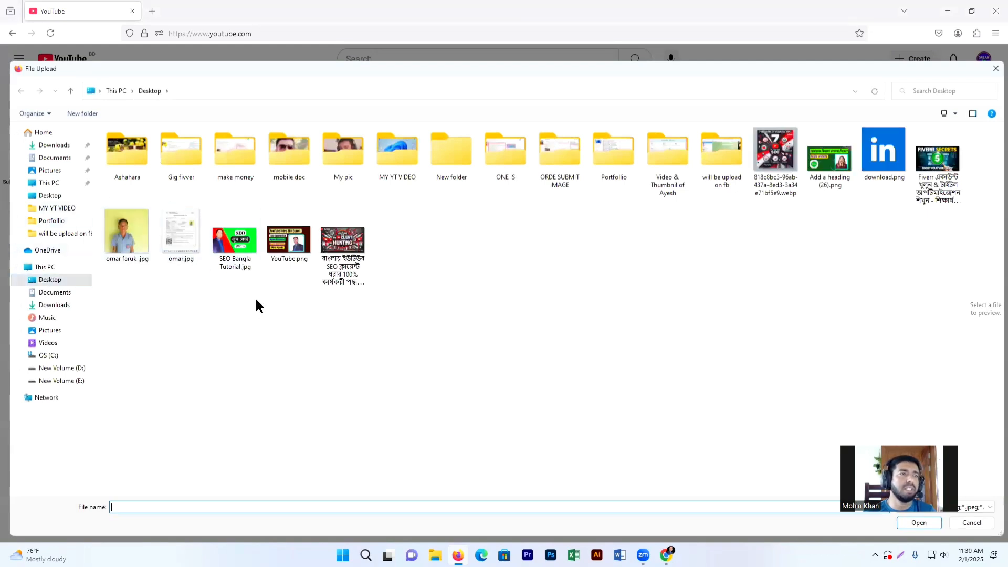
left_click(994, 73)
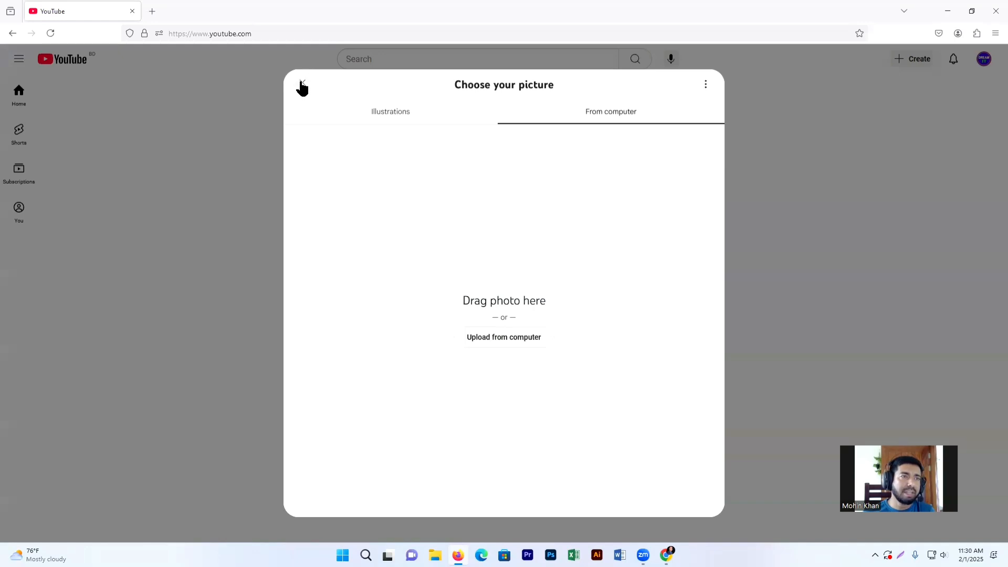
left_click(302, 84)
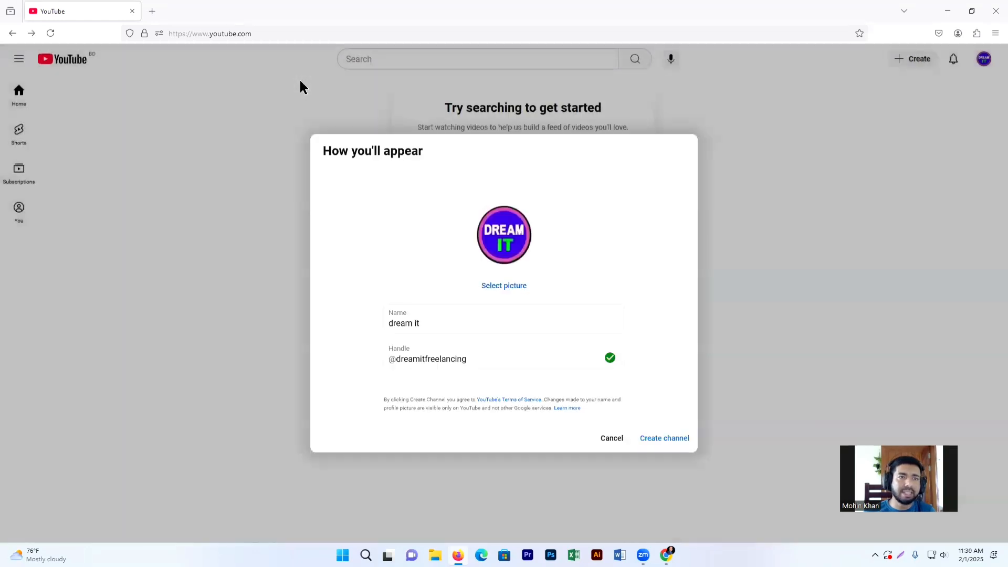
- Create the channel with the name dream it and the entered handle
left_click(665, 438)
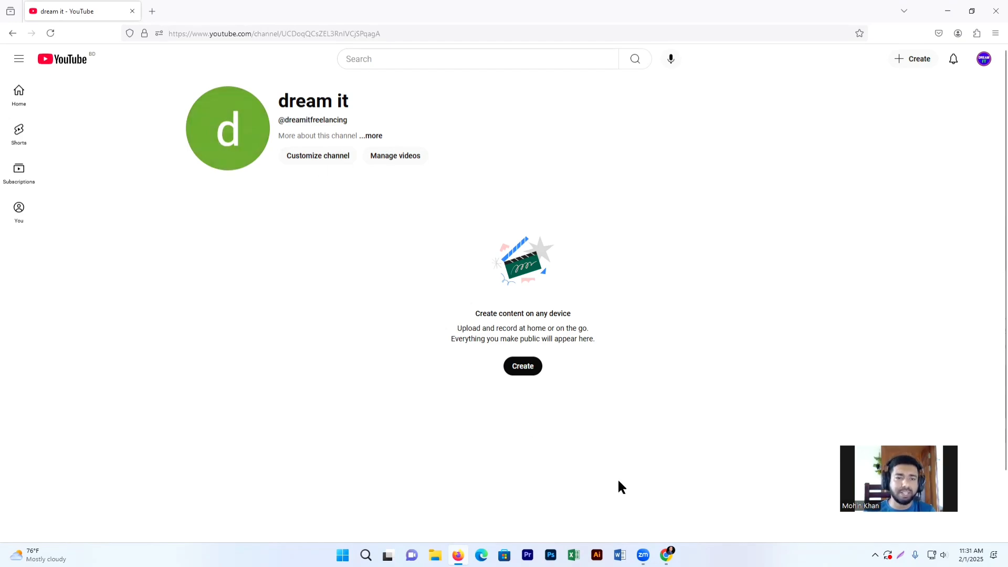
- Switch to Chrome, view the existing Dream IT channel page and pause its featured video
left_click(666, 555)
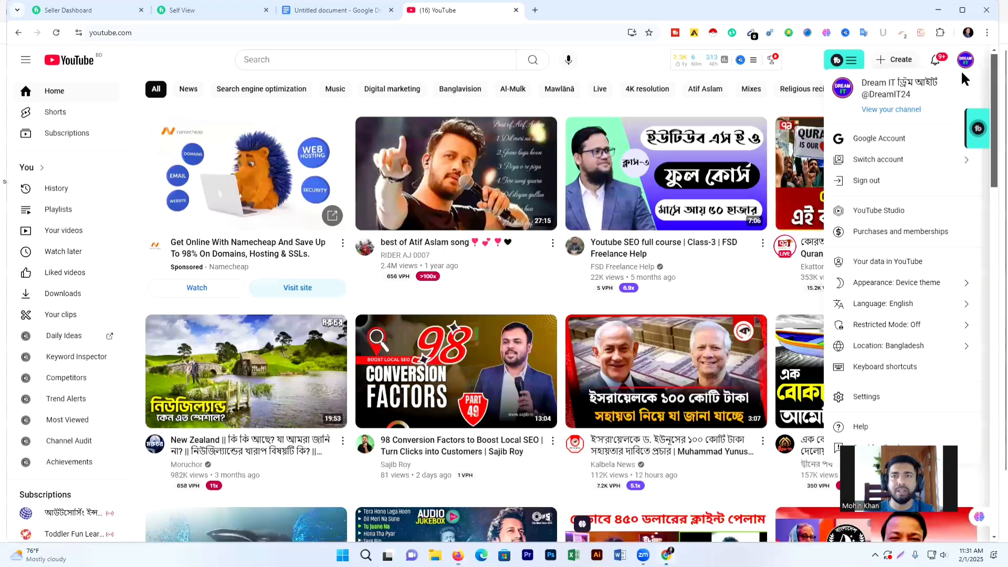
left_click(889, 110)
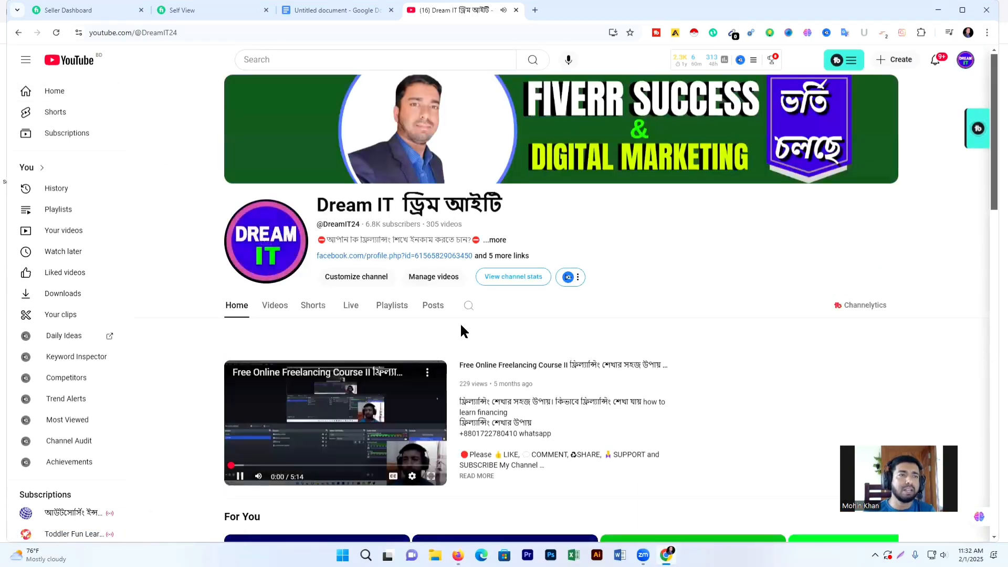
left_click(332, 413)
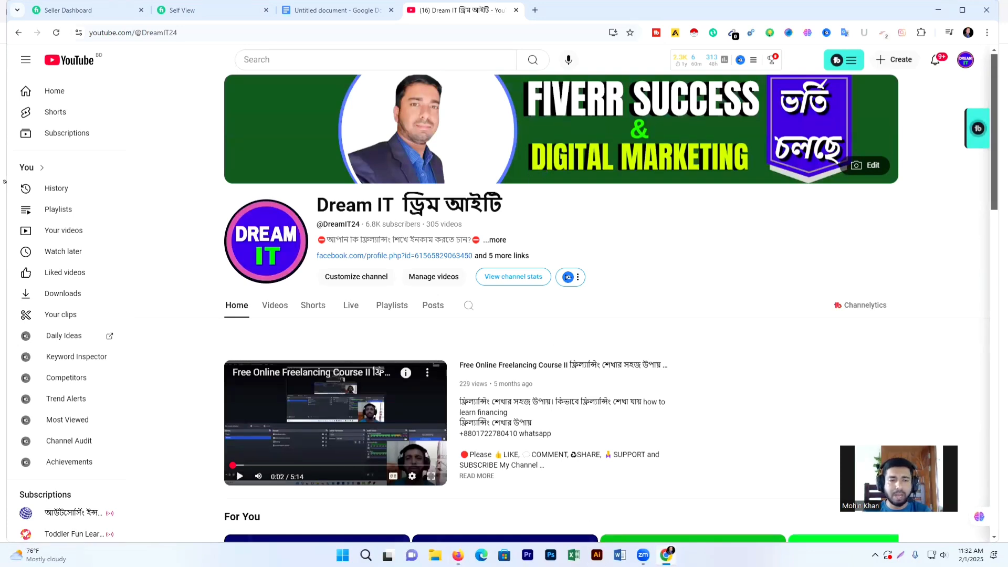
- Switch to Firefox and look at the new channel's extended description details
left_click(457, 555)
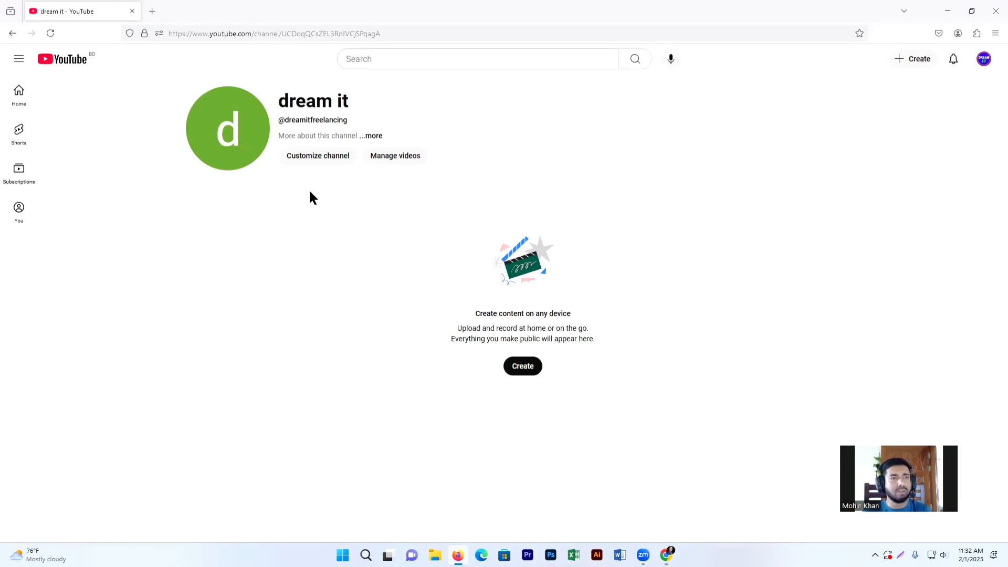
left_click(374, 136)
left_click(326, 285)
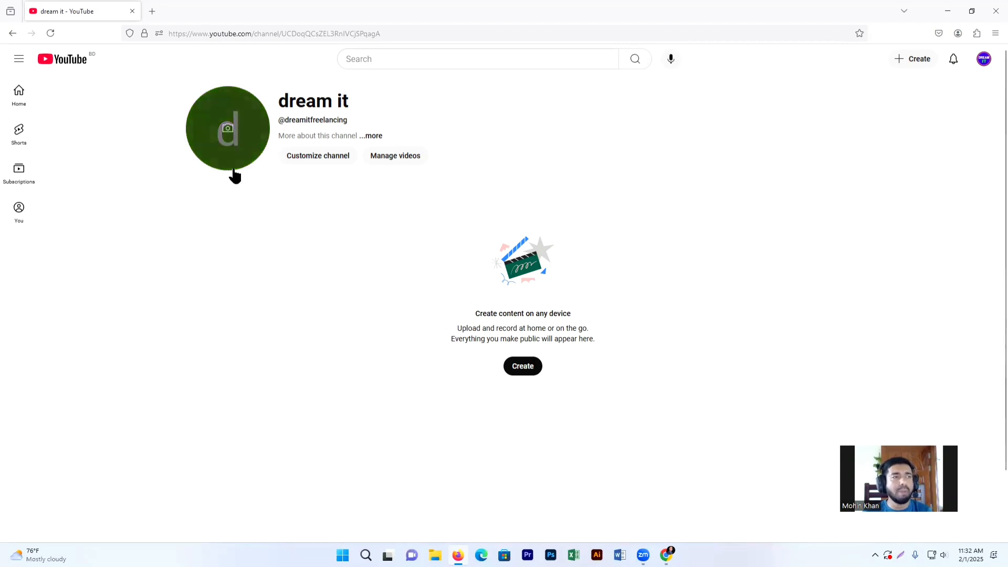
- Open YouTube Studio for the new channel from the YouTube home page and dismiss the welcome dialog
left_click(65, 62)
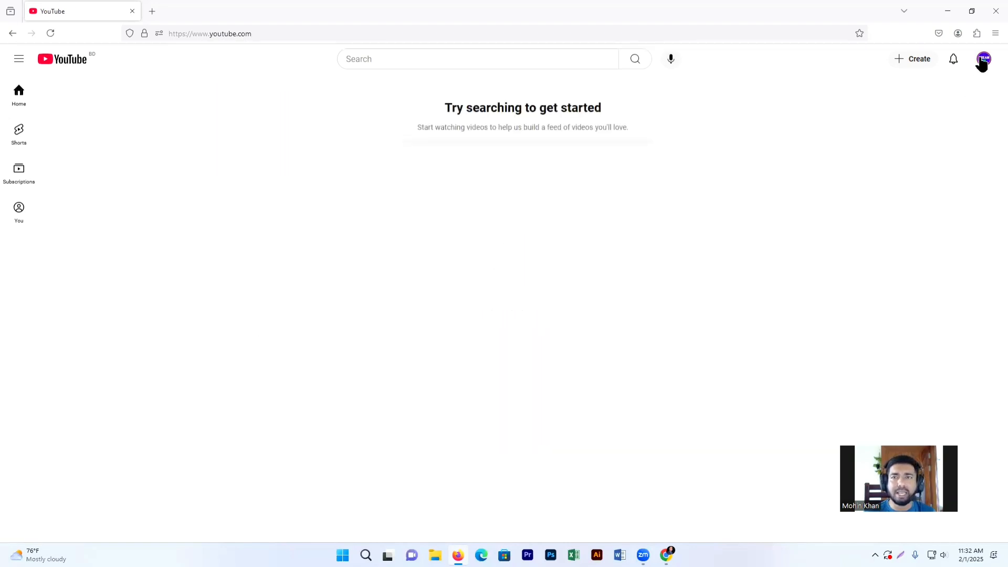
left_click(982, 61)
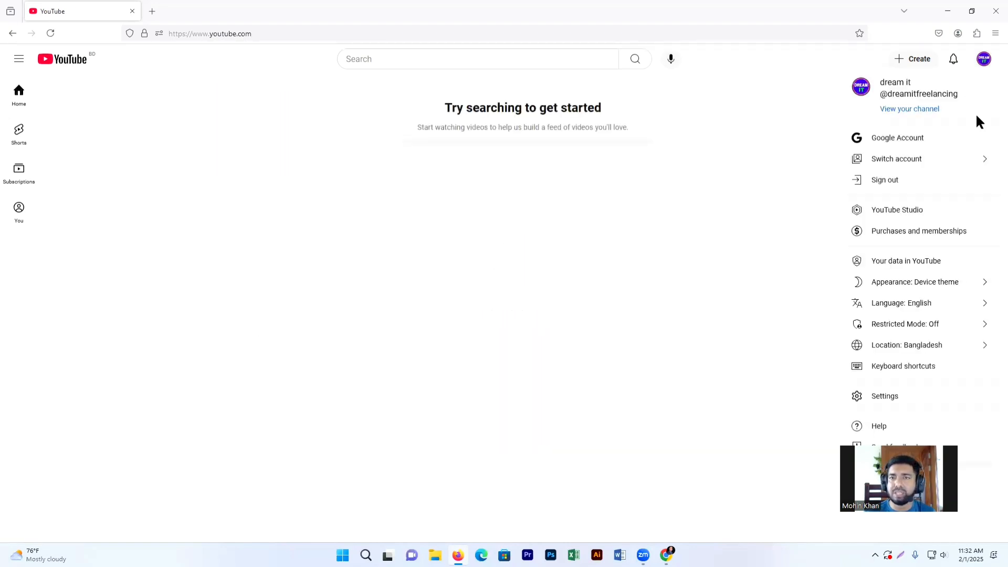
left_click(903, 212)
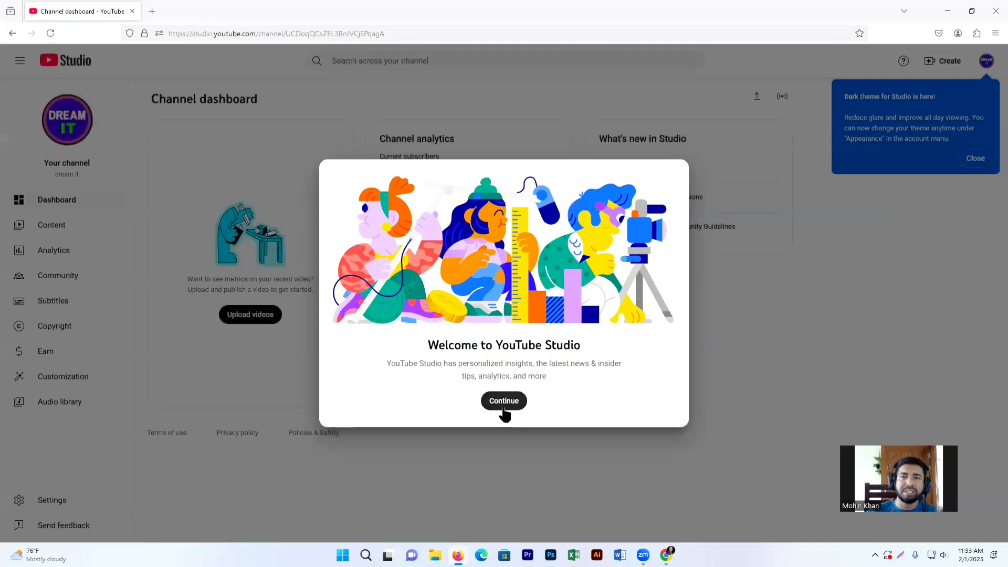
left_click(978, 153)
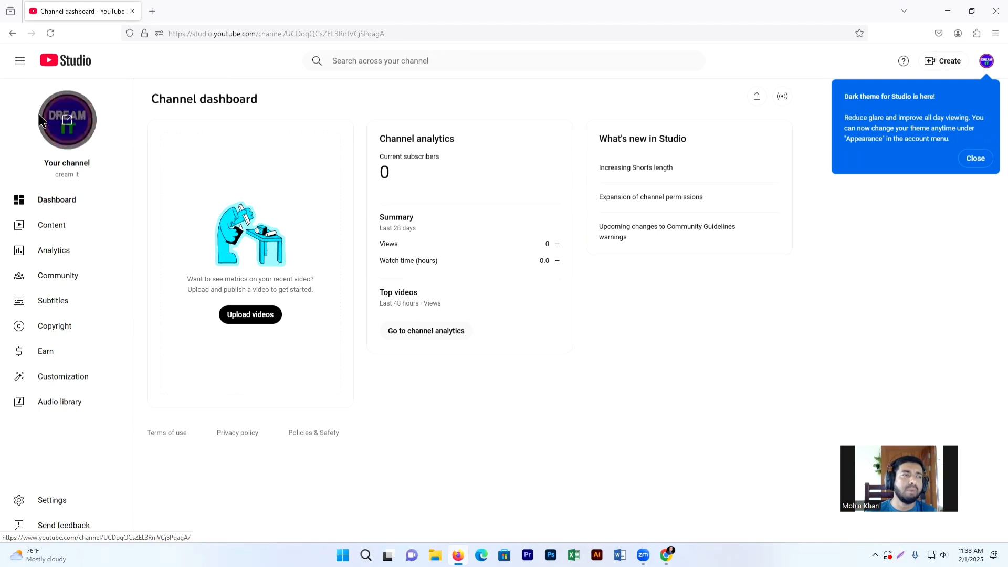
- Dismiss the dark theme notice and open the channel customization's Profile settings to review the banner, picture, name and handle sections
left_click(975, 158)
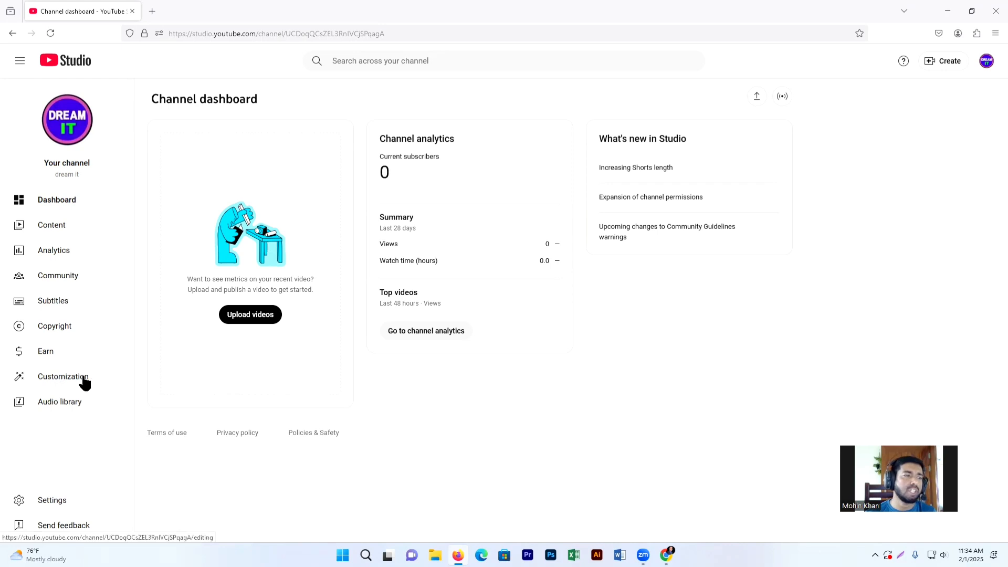
left_click(61, 379)
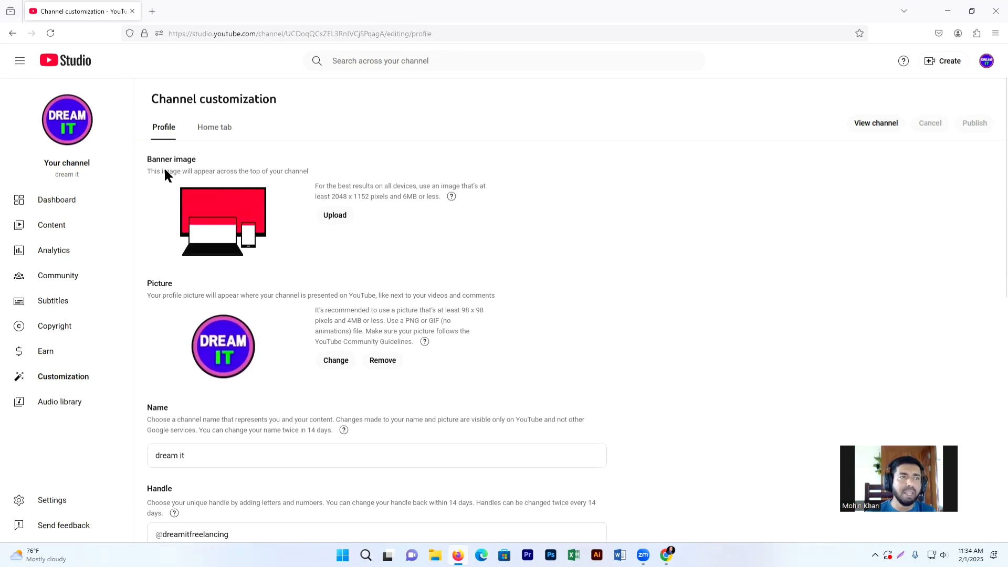
left_click(223, 137)
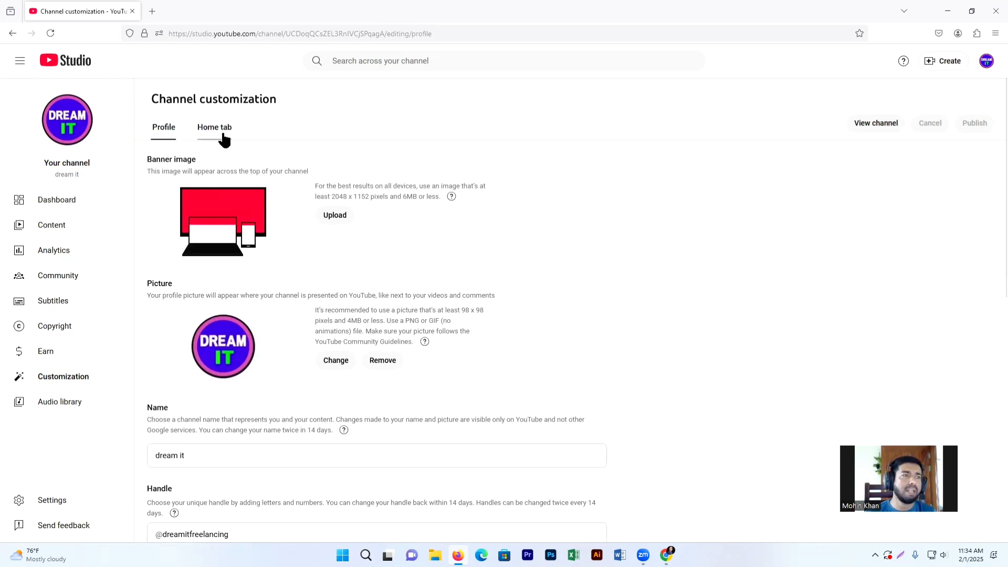
left_click(170, 131)
scroll(319, 271, "down", 2)
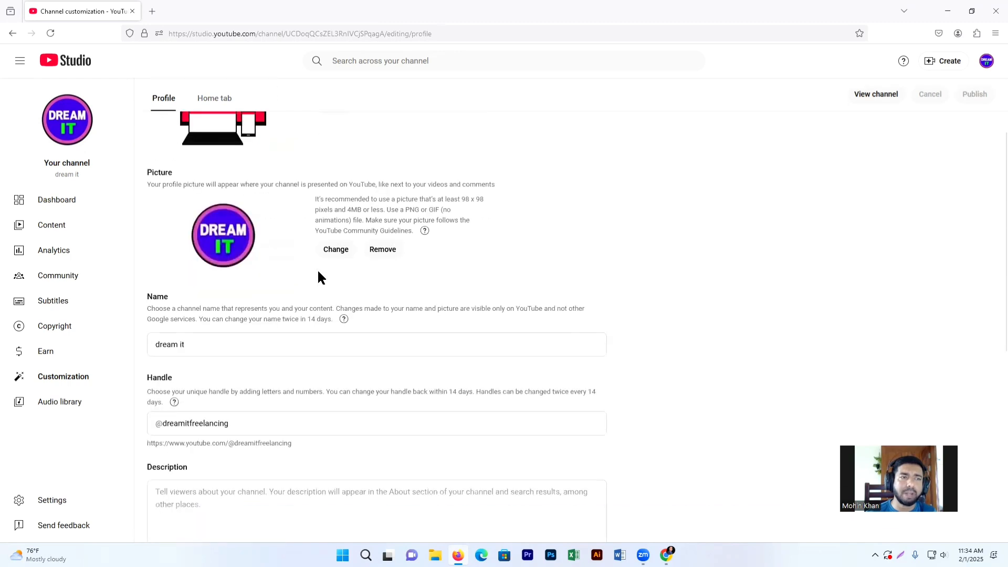
scroll(317, 276, "up", 2)
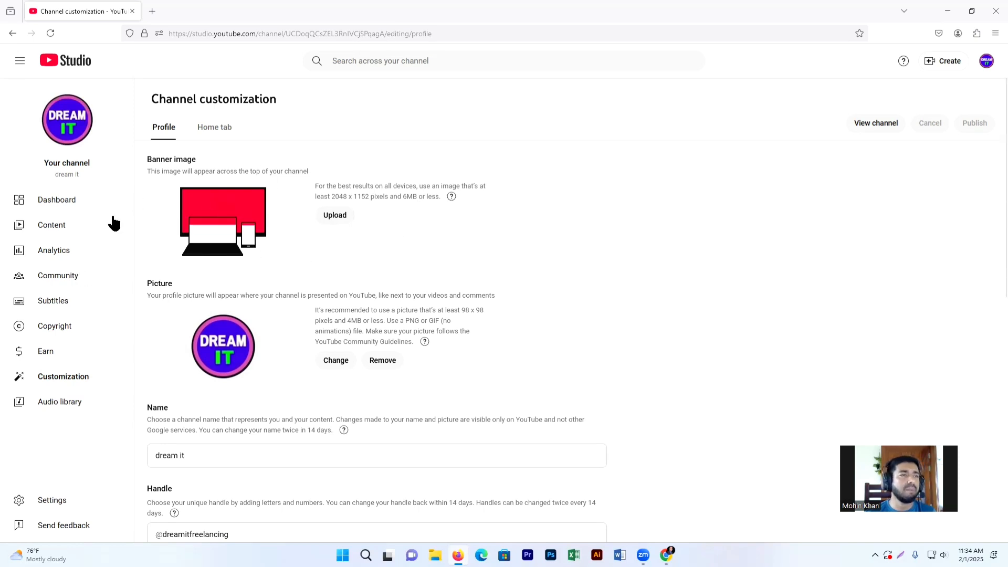
- Try "Green Modern Corporate Personal Vlog YouTube Banner (2).jpg" from Downloads as the channel's banner image, then cancel the banner customization
left_click(335, 217)
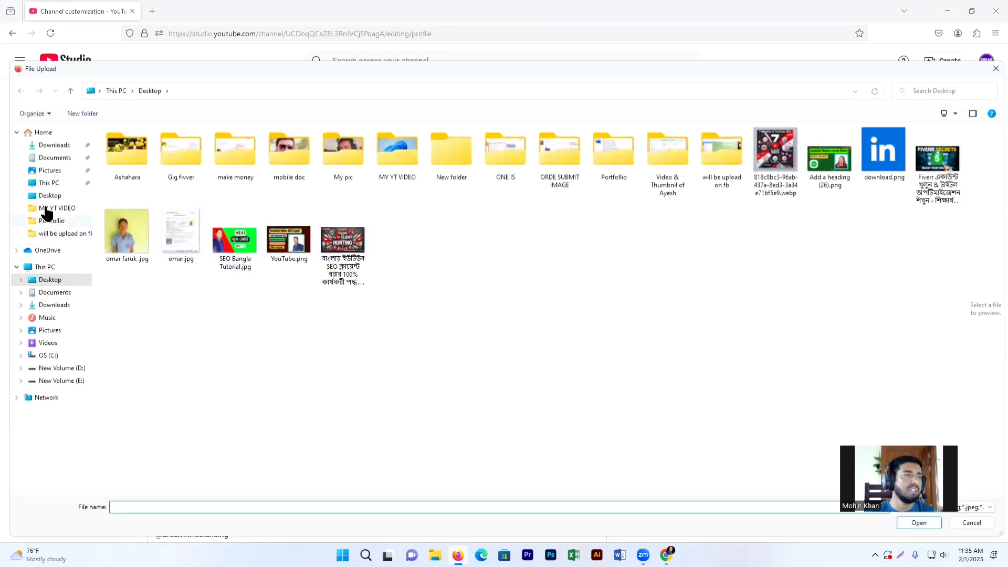
left_click(67, 148)
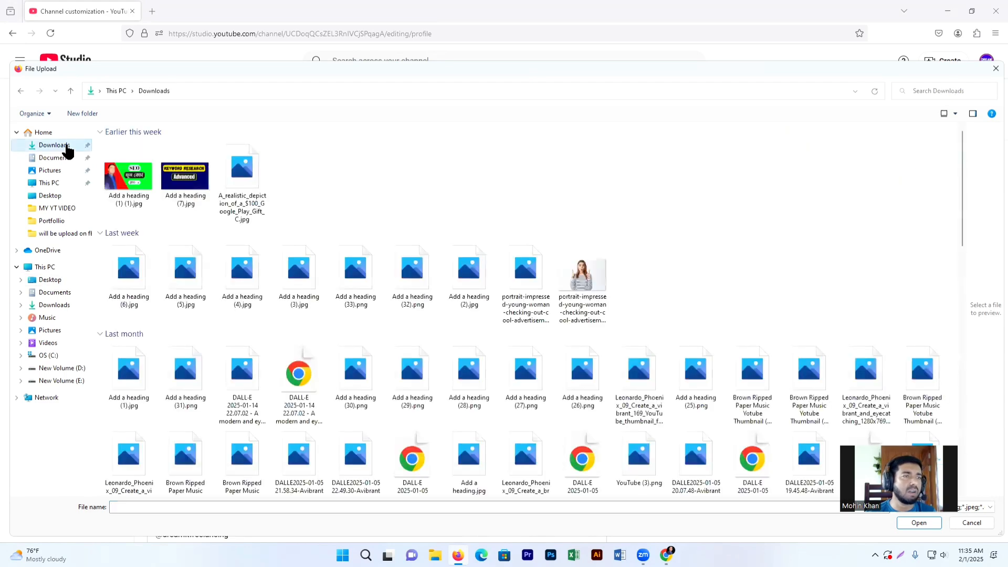
scroll(335, 320, "down", 2)
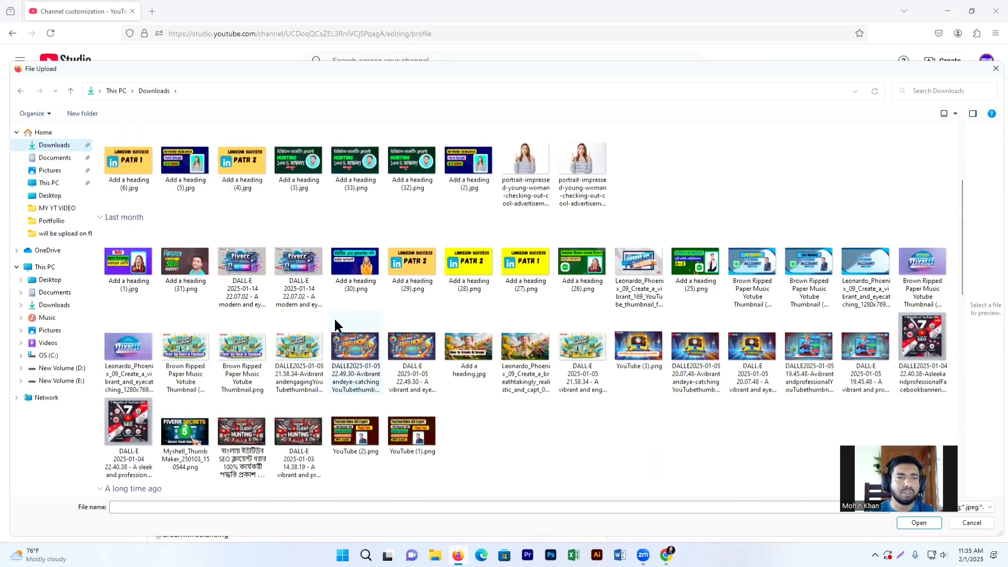
scroll(335, 326, "down", 3)
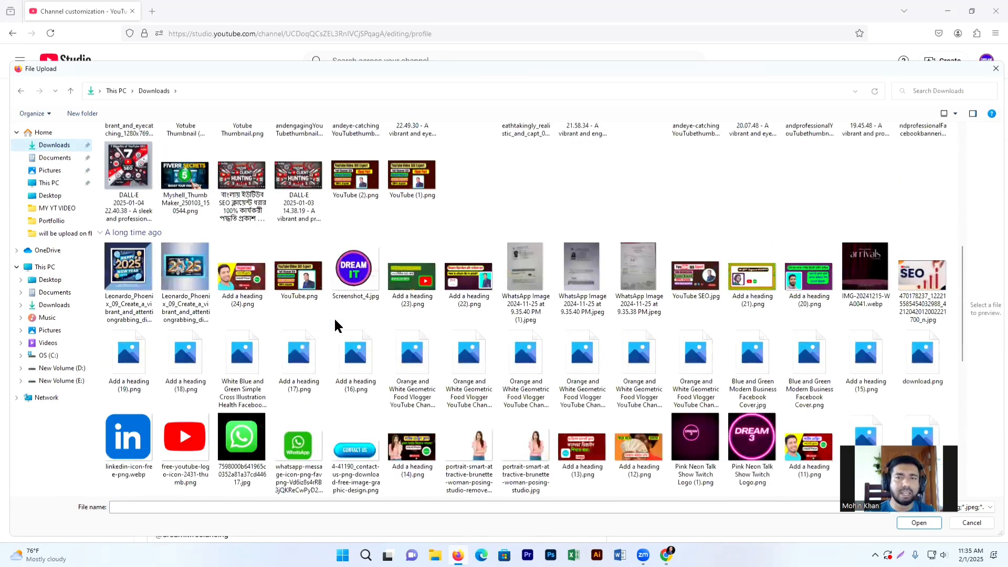
scroll(335, 326, "down", 3)
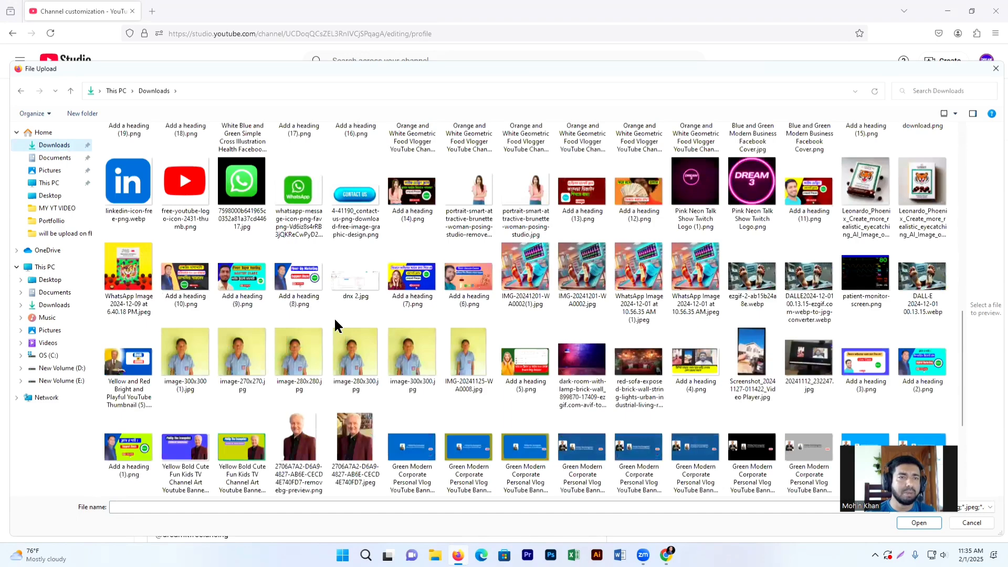
scroll(335, 325, "up", 3)
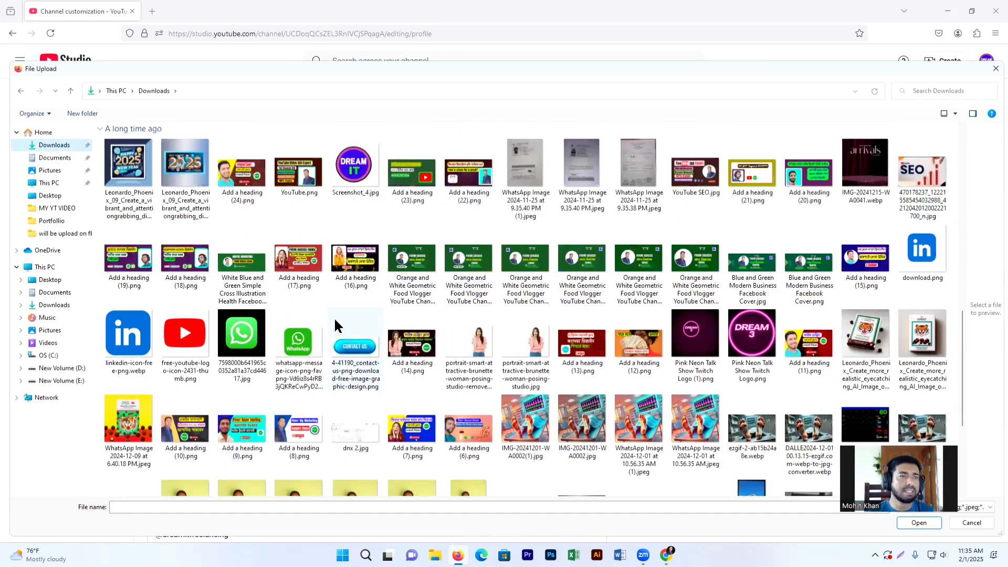
scroll(335, 326, "up", 3)
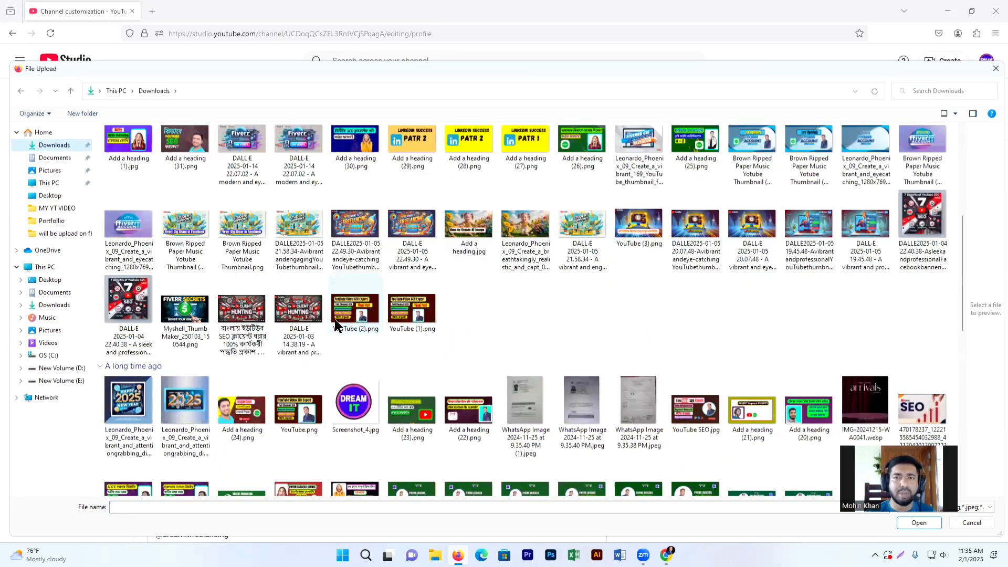
scroll(335, 323, "down", 10)
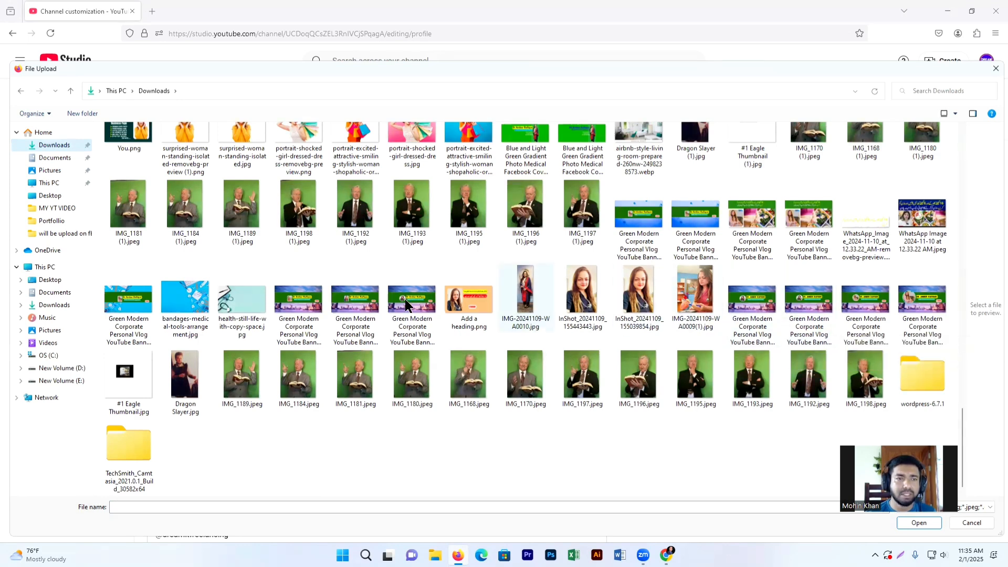
left_click(643, 214)
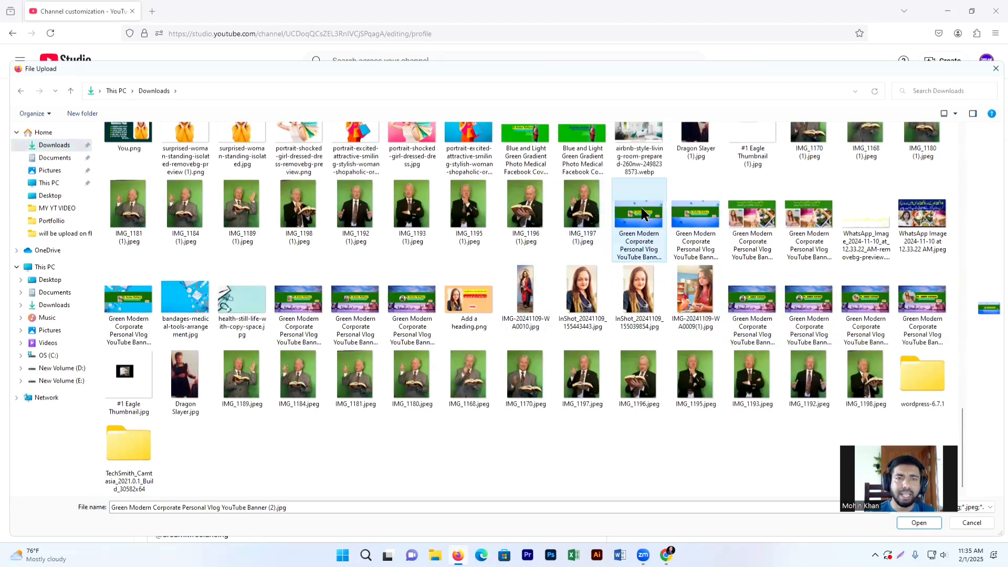
left_click(918, 523)
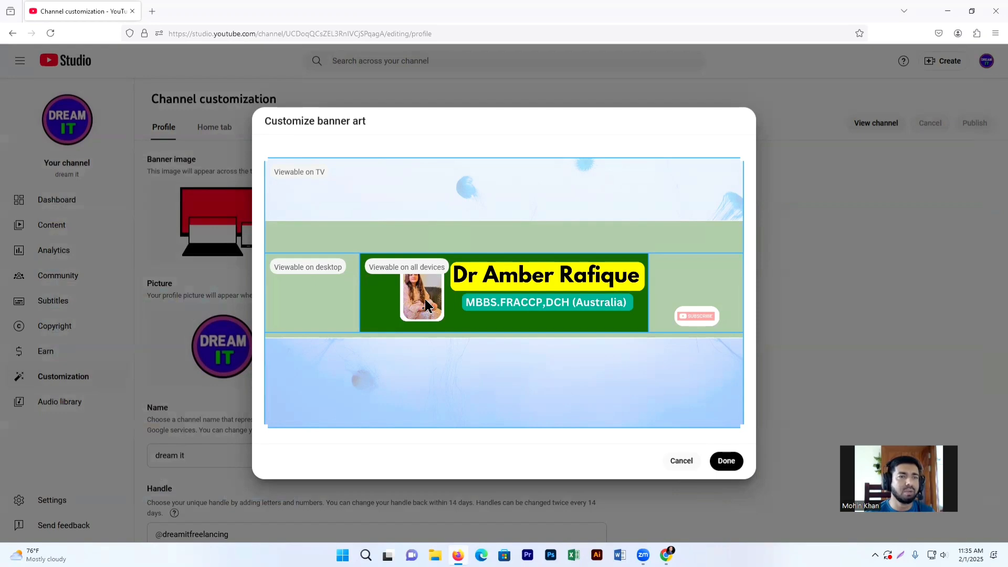
left_click(679, 462)
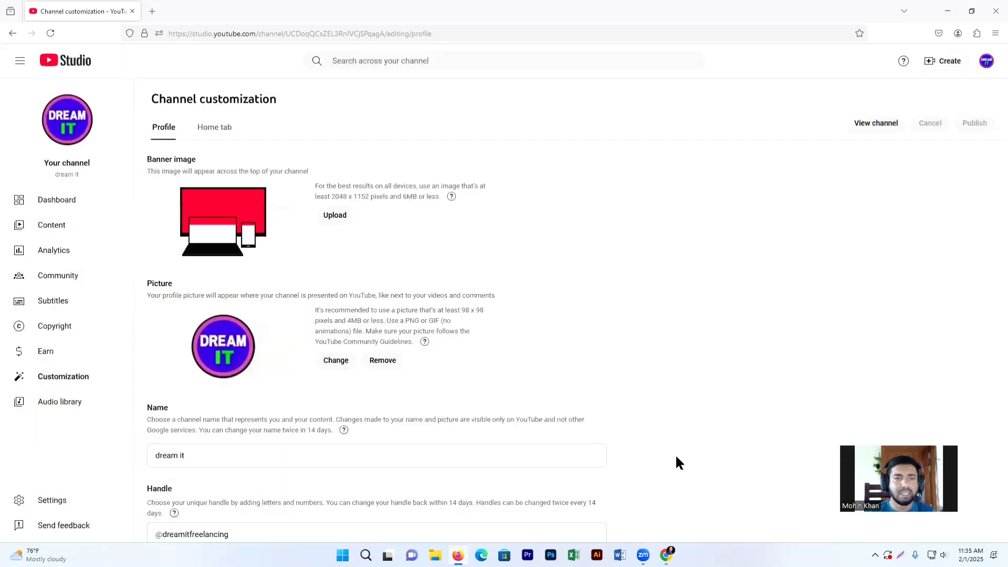
- Try to upload "White Blue and Green Simple Cross Illustration Health Facebook Cover.jpg" from Downloads as the channel's banner image
left_click(337, 215)
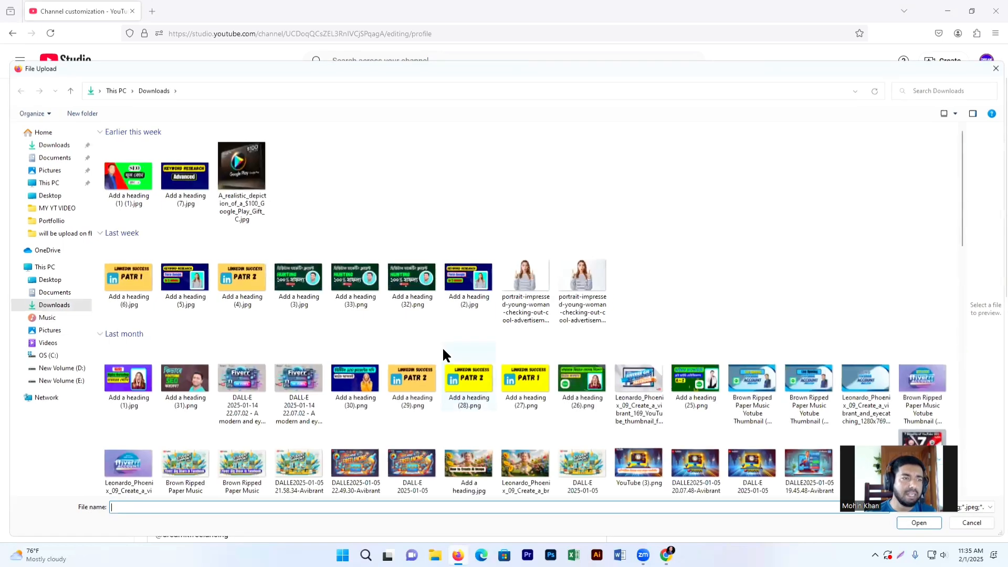
scroll(442, 347, "down", 2)
scroll(442, 346, "up", 2)
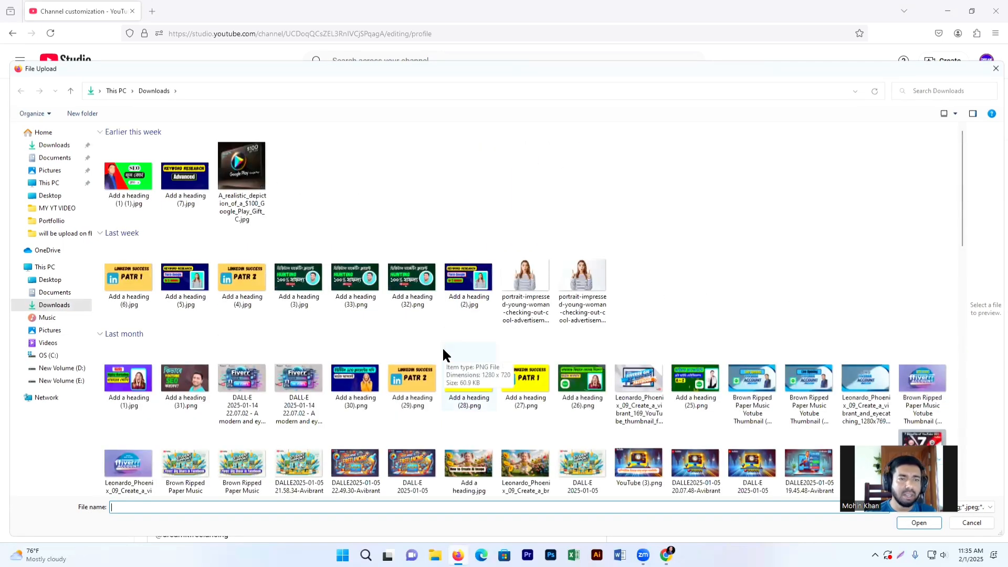
scroll(442, 354, "down", 2)
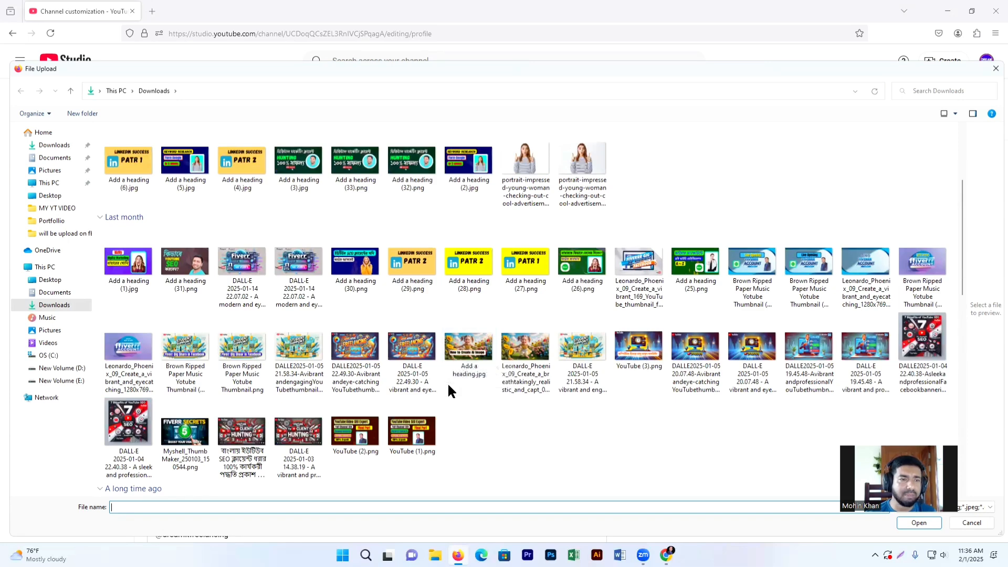
scroll(449, 391, "down", 4)
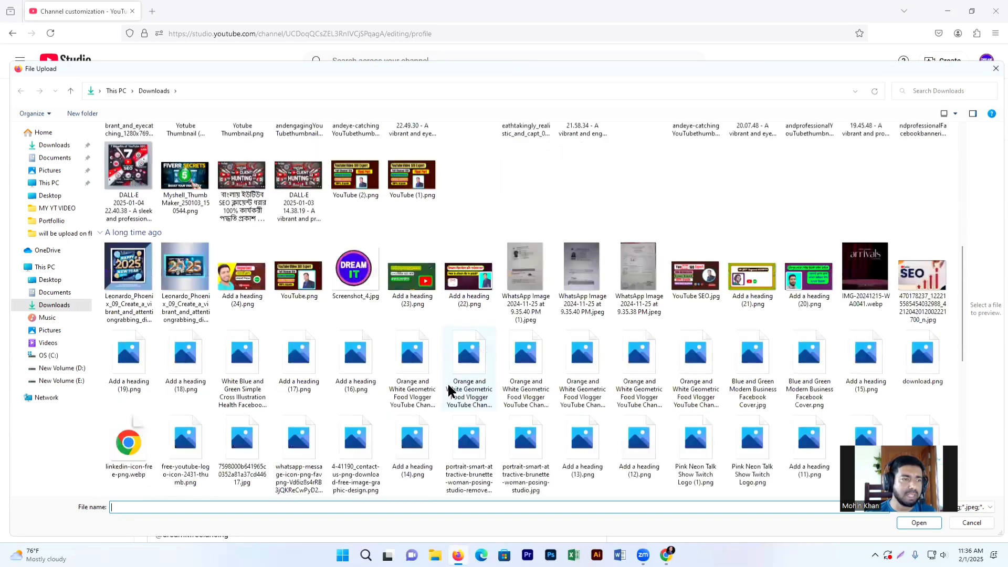
left_click(249, 370)
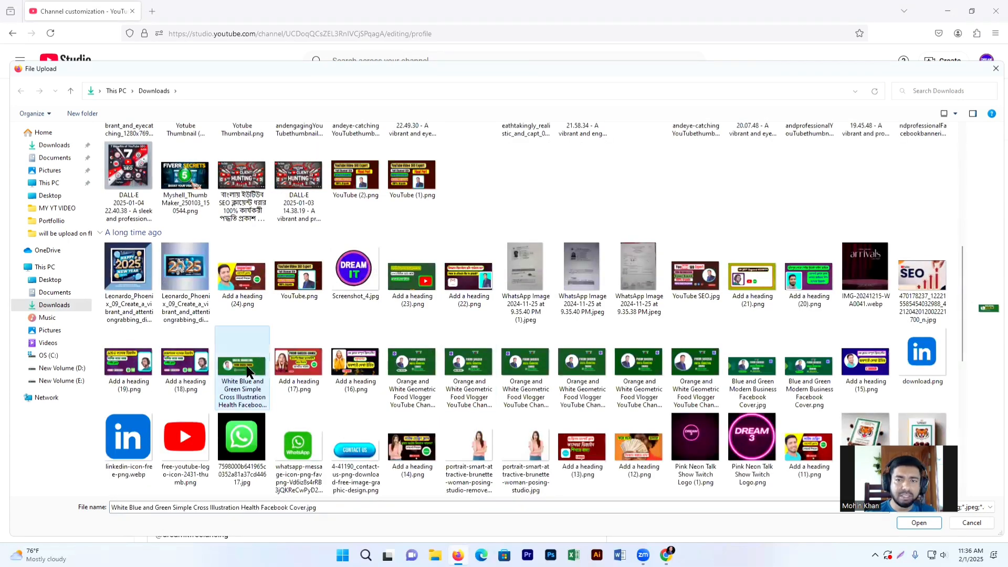
left_click(917, 525)
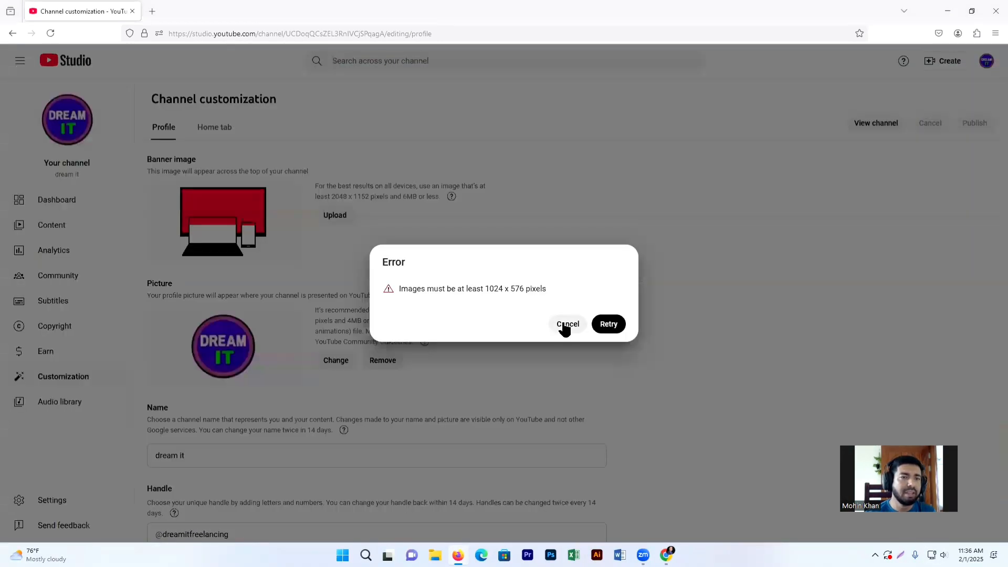
- Retry the banner upload with "Add a heading (25).png" from Downloads, preview its device areas and cancel the customization
left_click(610, 324)
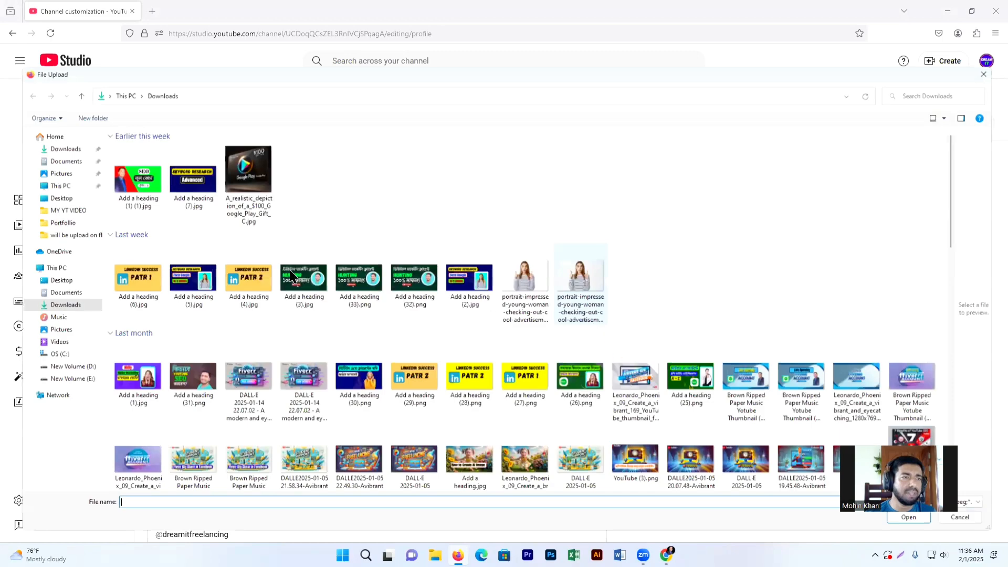
scroll(211, 309, "down", 2)
scroll(211, 309, "up", 2)
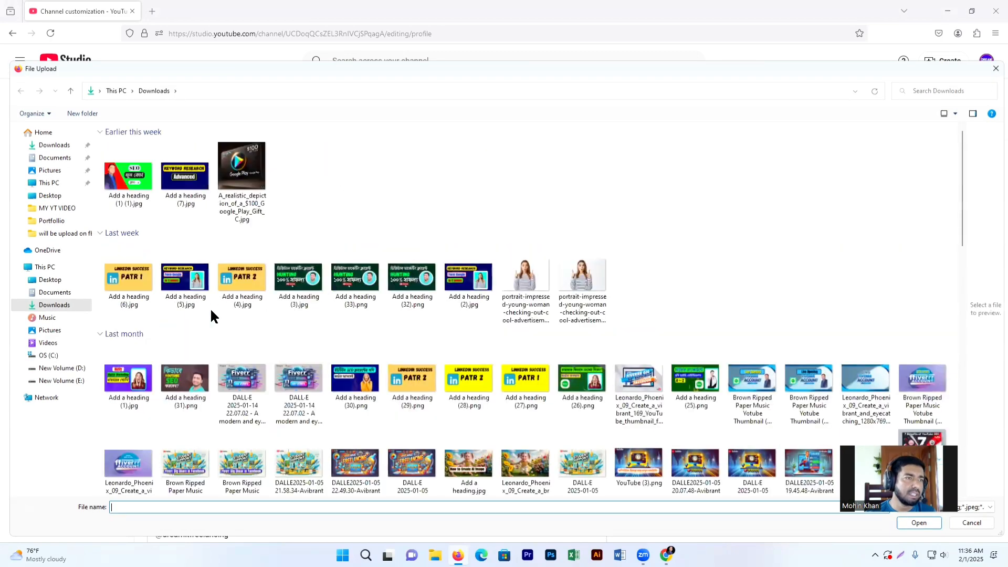
scroll(211, 309, "down", 10)
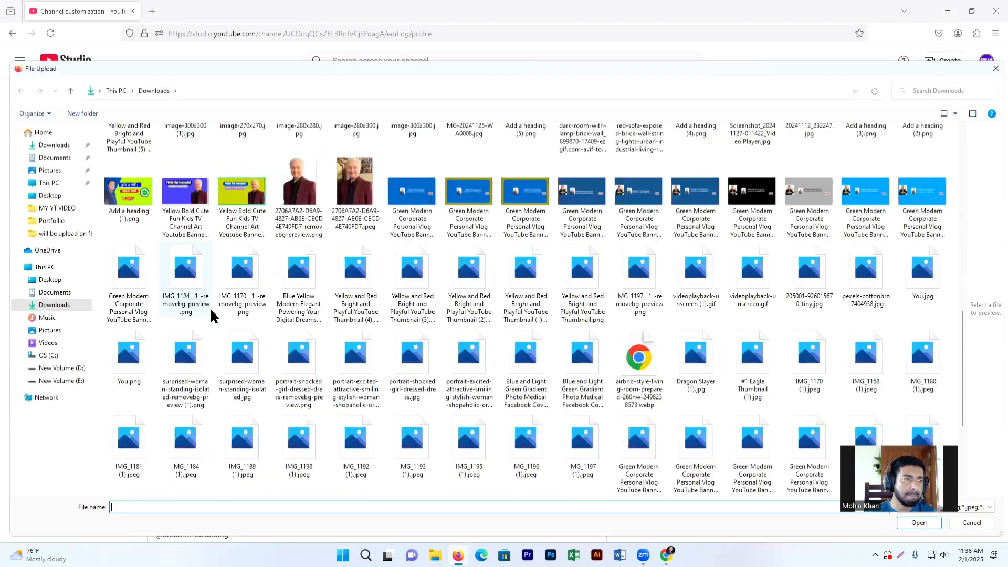
scroll(210, 308, "up", 3)
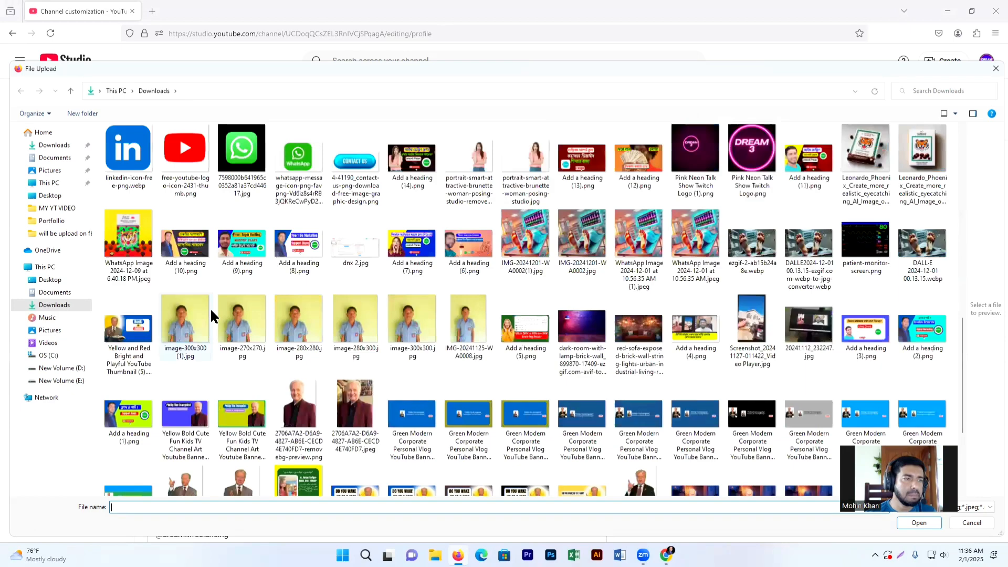
scroll(210, 308, "down", 3)
scroll(374, 358, "down", 3)
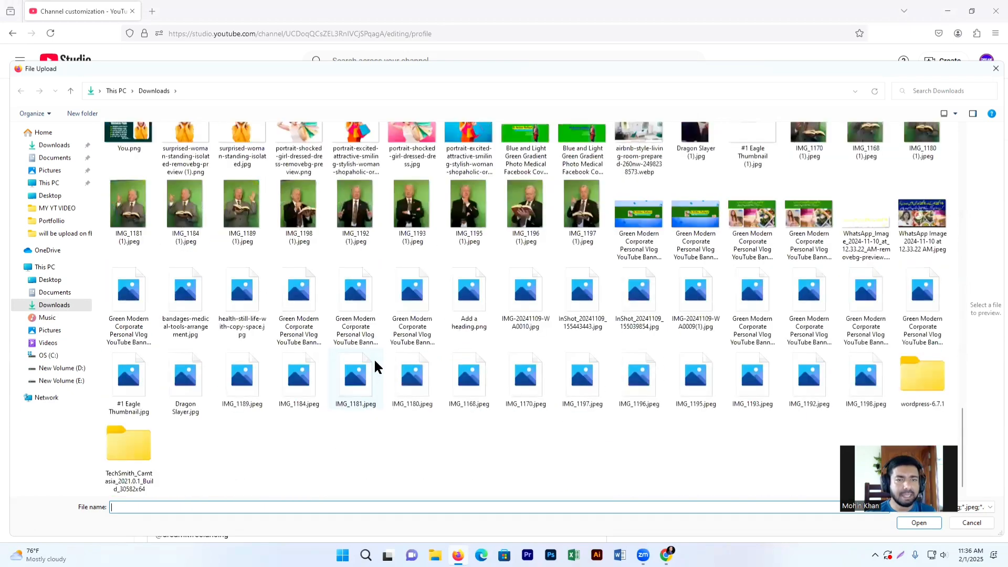
scroll(375, 366, "up", 3)
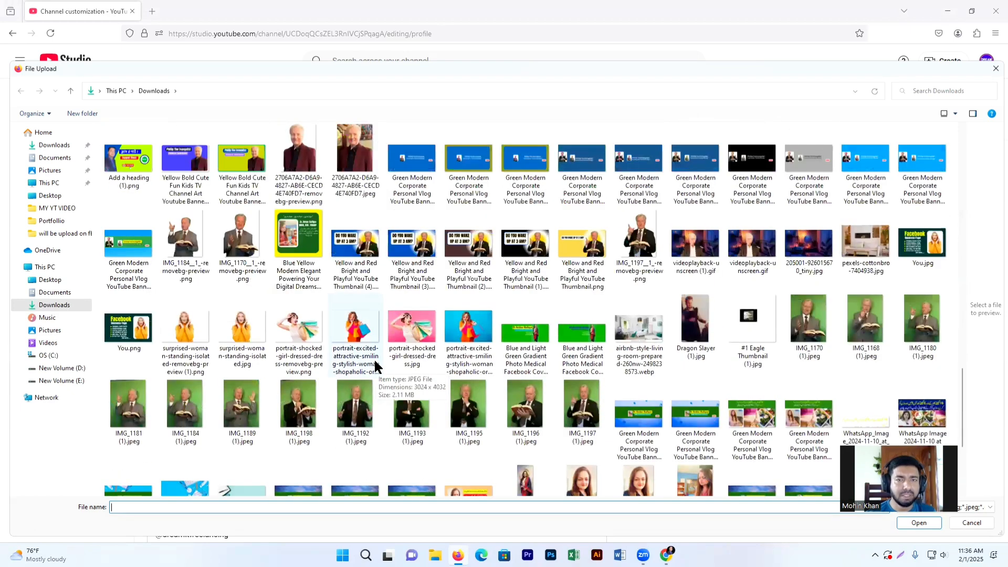
scroll(375, 366, "up", 3)
scroll(375, 366, "up", 5)
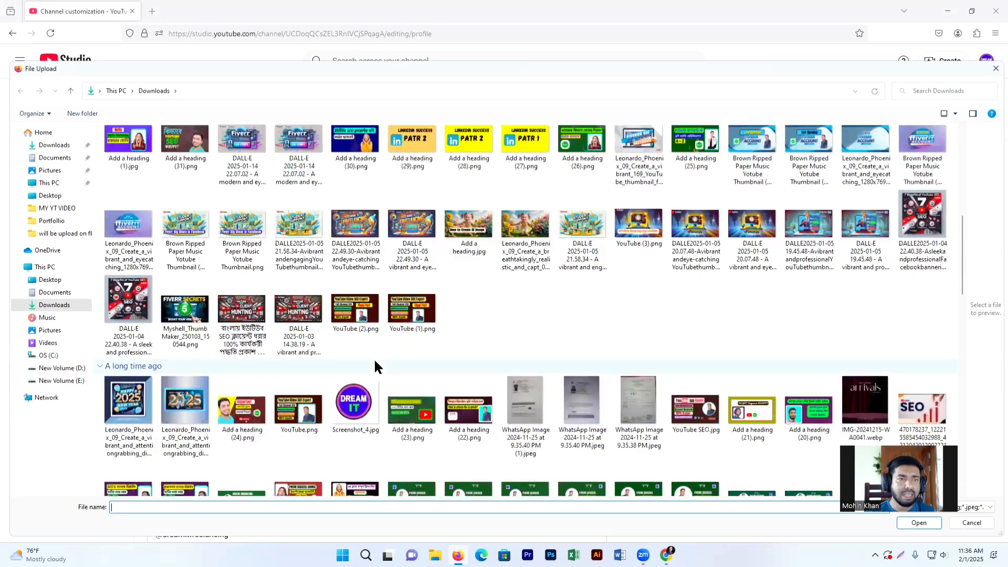
left_click(697, 154)
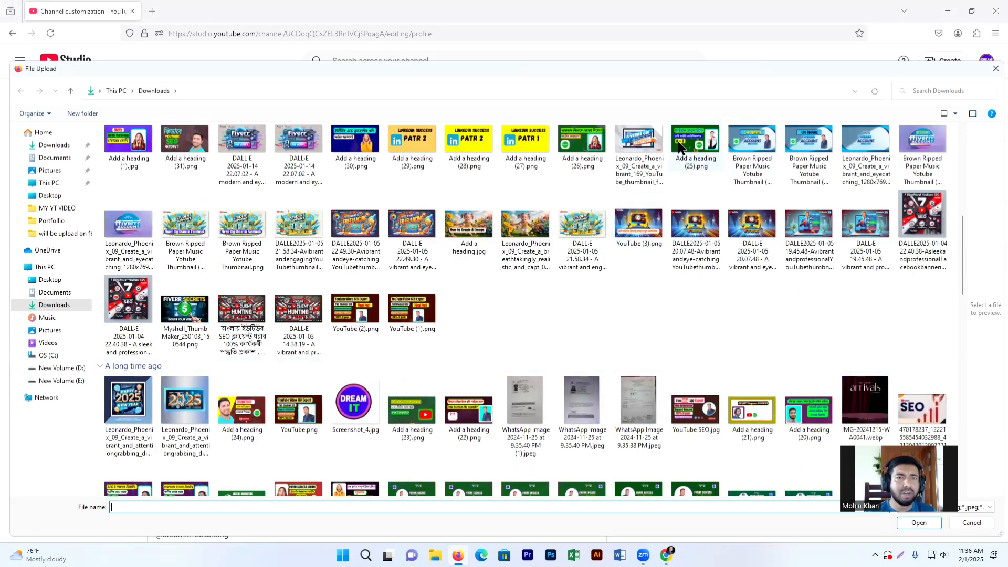
left_click(913, 524)
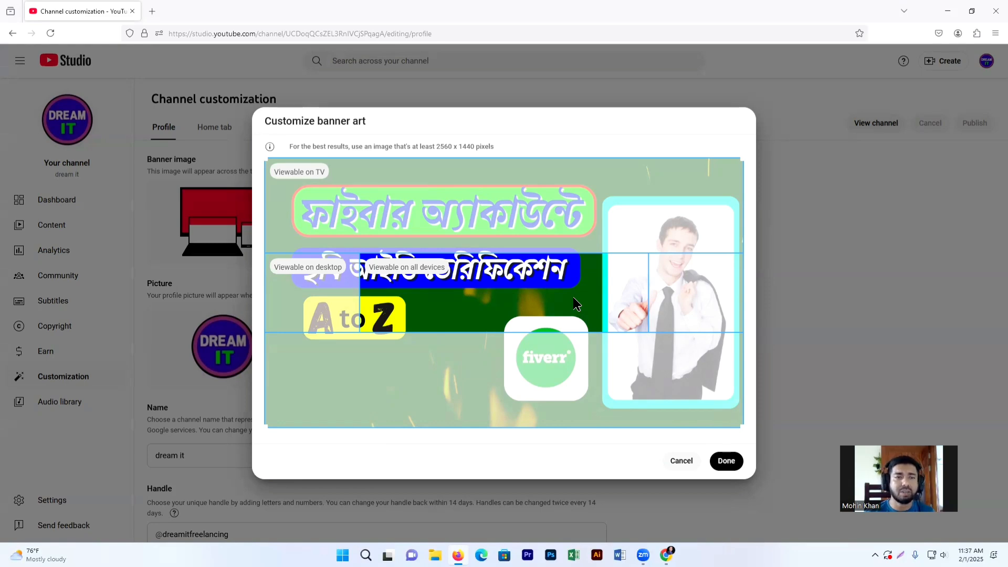
left_click(685, 461)
- Replace the channel picture with the "best_youtube_video_SEO_expert_optimization_and_channel_growt..." image from the Desktop's "mobile doc" folder and publish the change
scroll(230, 347, "down", 1)
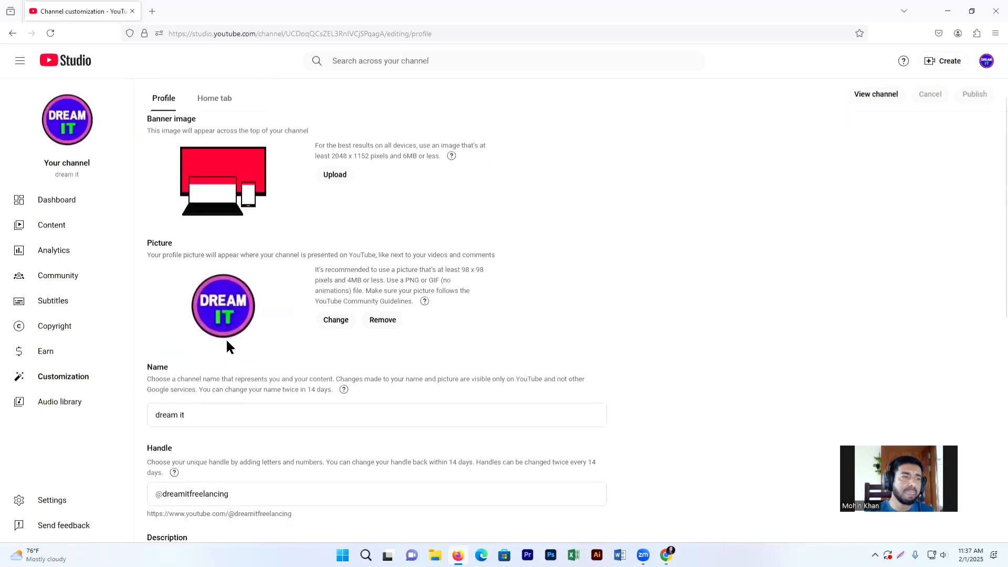
left_click(336, 321)
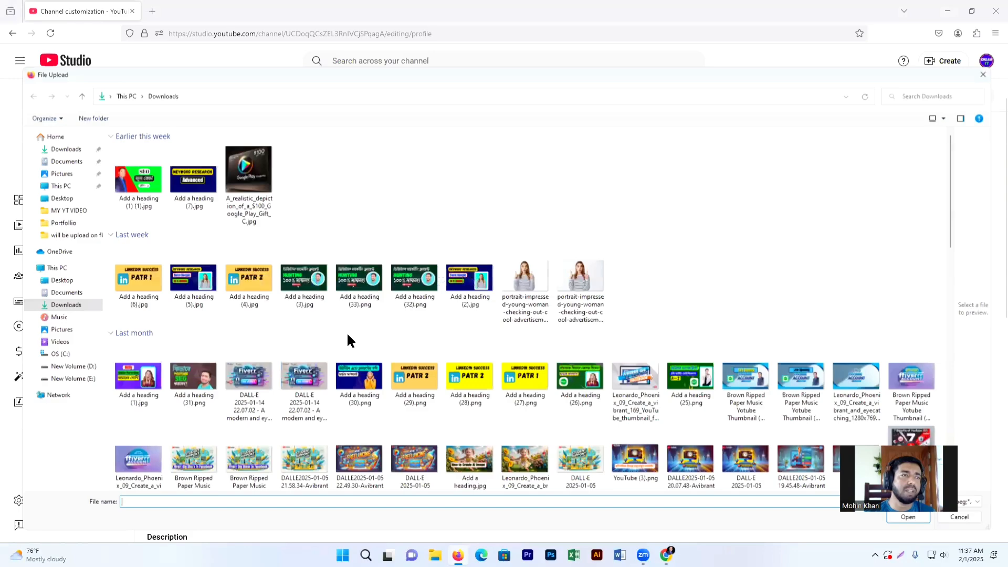
scroll(249, 300, "down", 3)
scroll(249, 294, "down", 3)
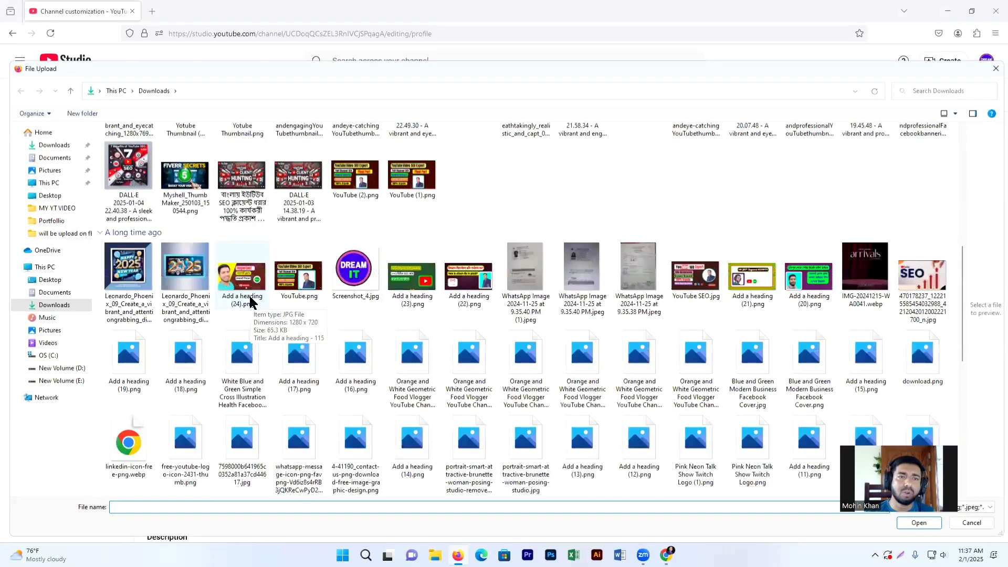
scroll(249, 294, "down", 3)
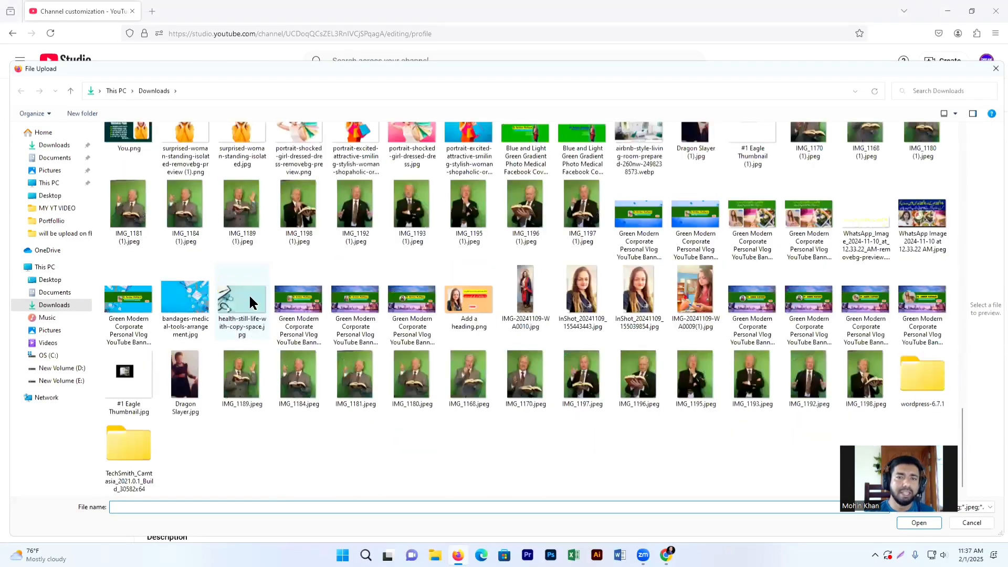
scroll(248, 294, "up", 5)
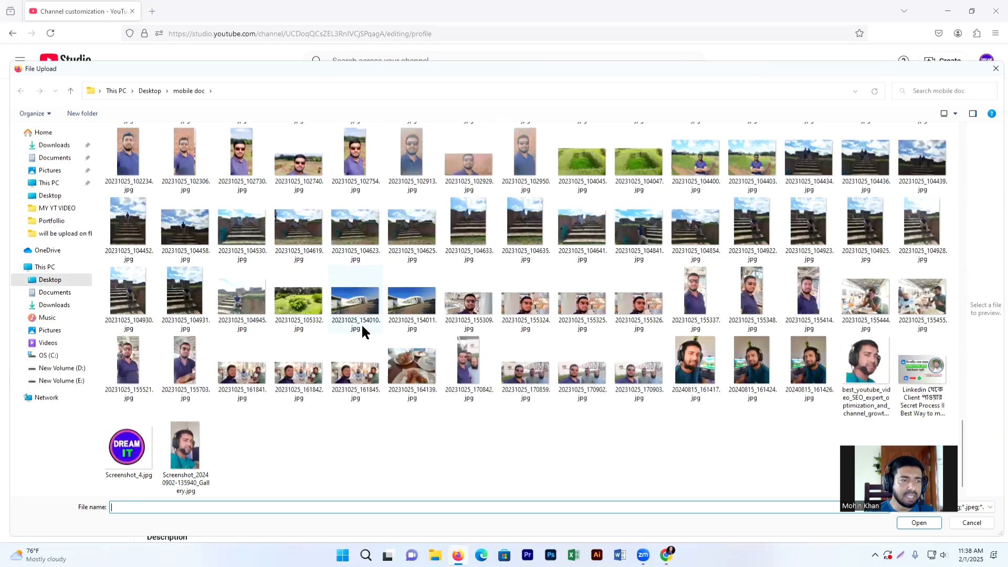
left_click(185, 447)
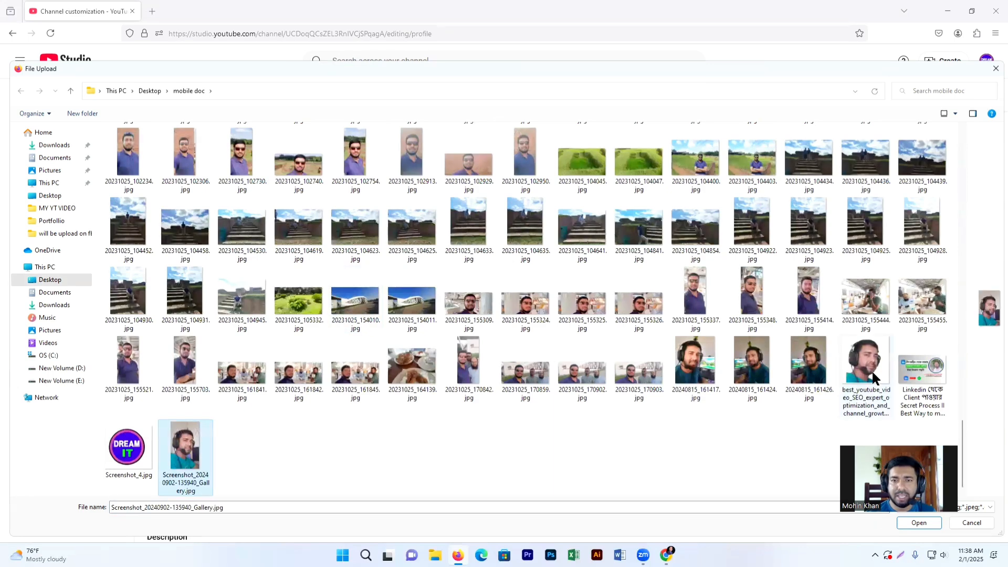
left_click(923, 524)
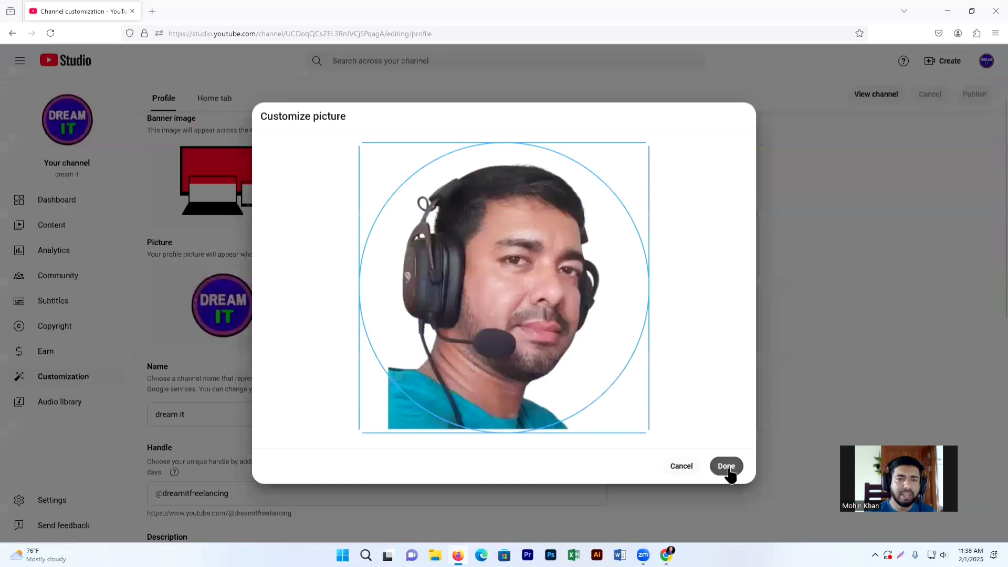
left_click(726, 466)
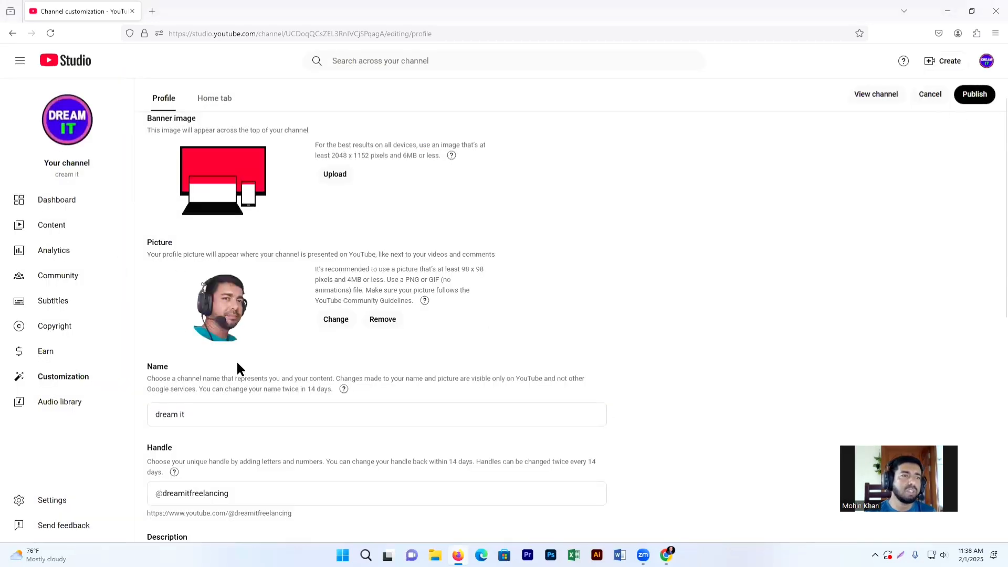
left_click(974, 95)
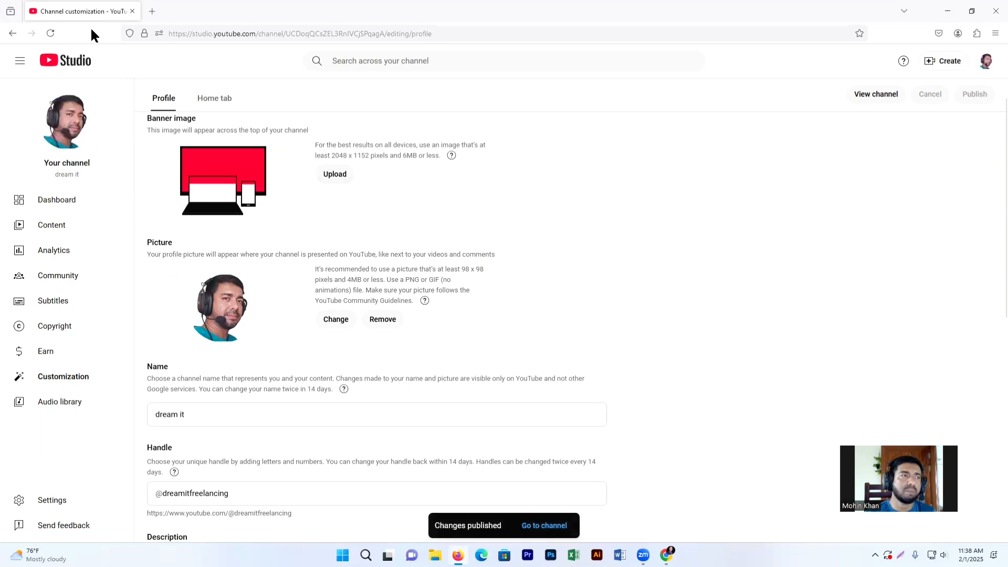
- Reload the channel customization page, dismiss the dark theme notice and reload again to check the channel picture
left_click(49, 32)
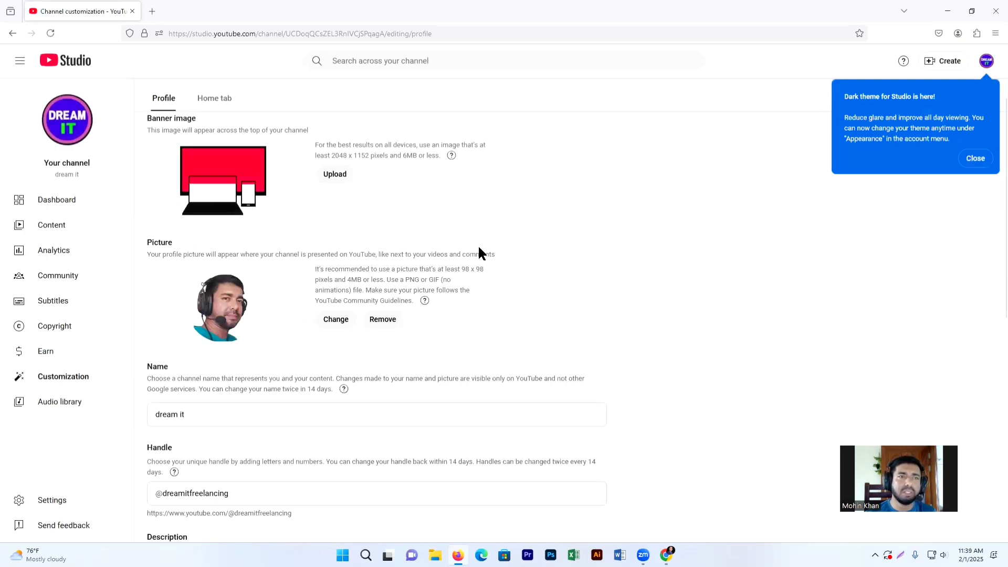
left_click(975, 159)
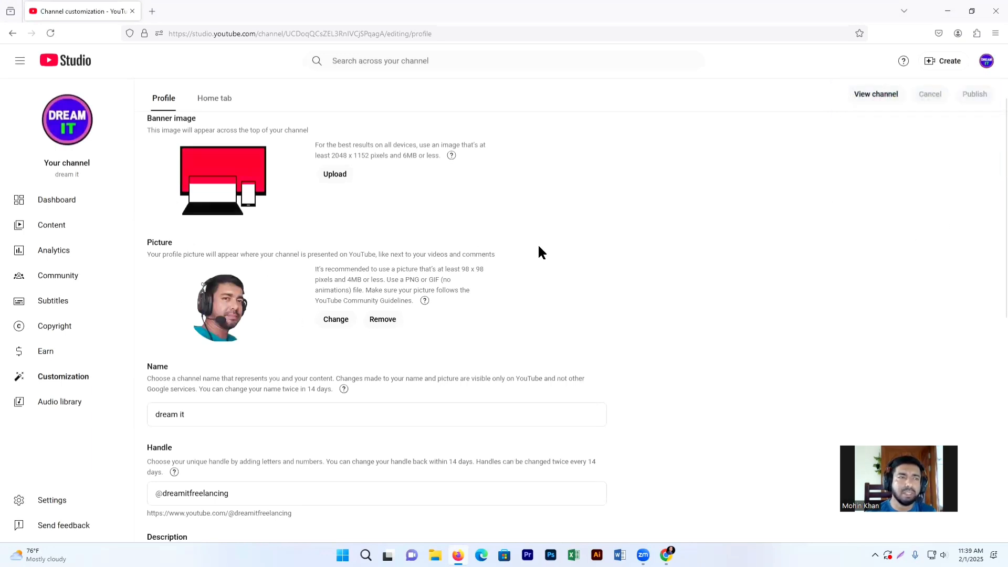
left_click(49, 34)
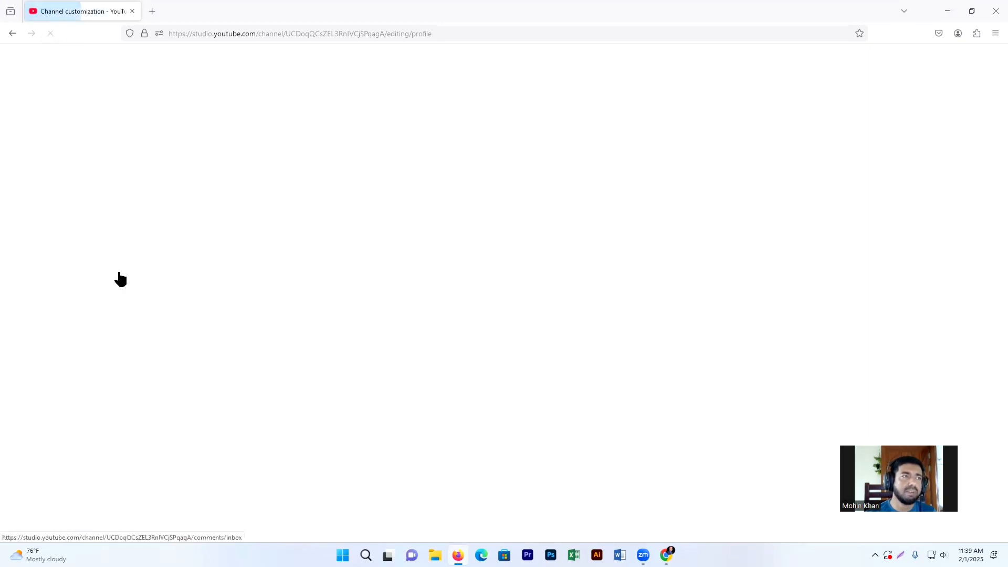